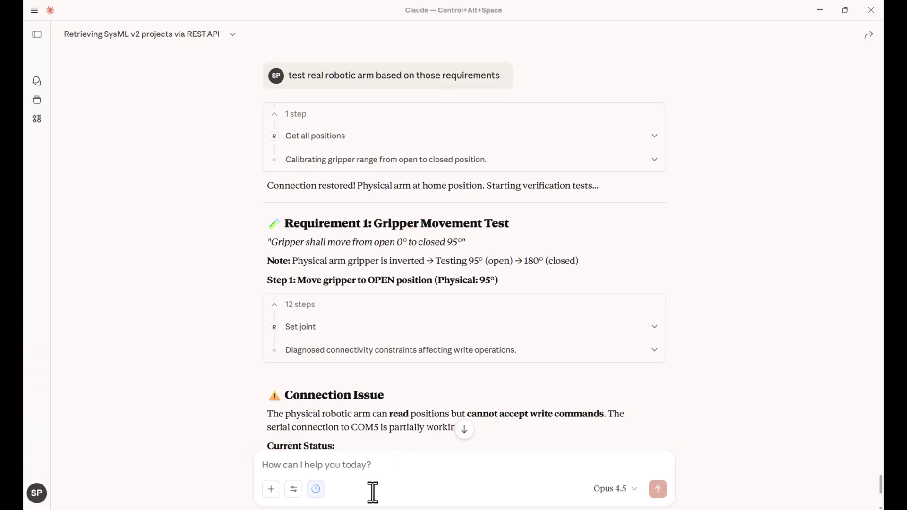
Step: Ask Claude to list SysML v2 projects, then start a Robotic Arm Testing requirements request
{"action": "scroll", "coordinate": [234, 402], "scroll_direction": "down", "scroll_amount": 5}
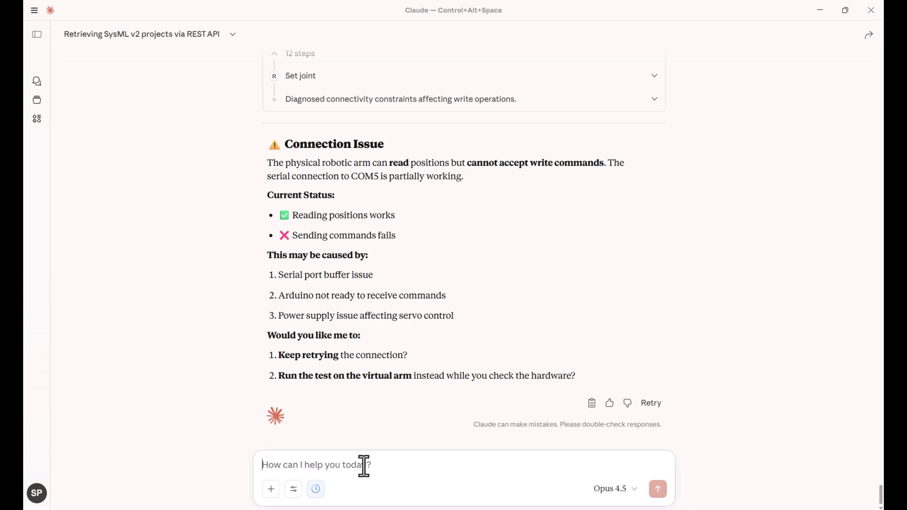
{"action": "type", "text": "List SysMl v2 projects"}
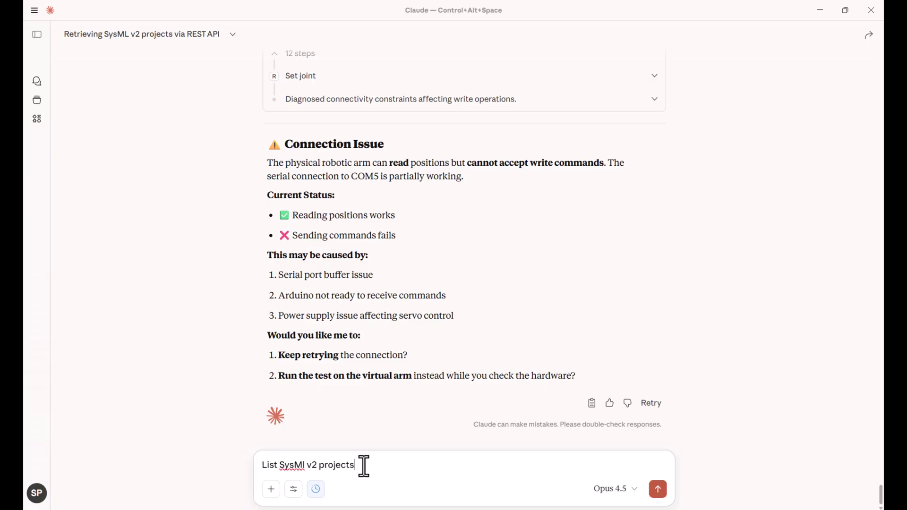
{"action": "key", "text": "Return"}
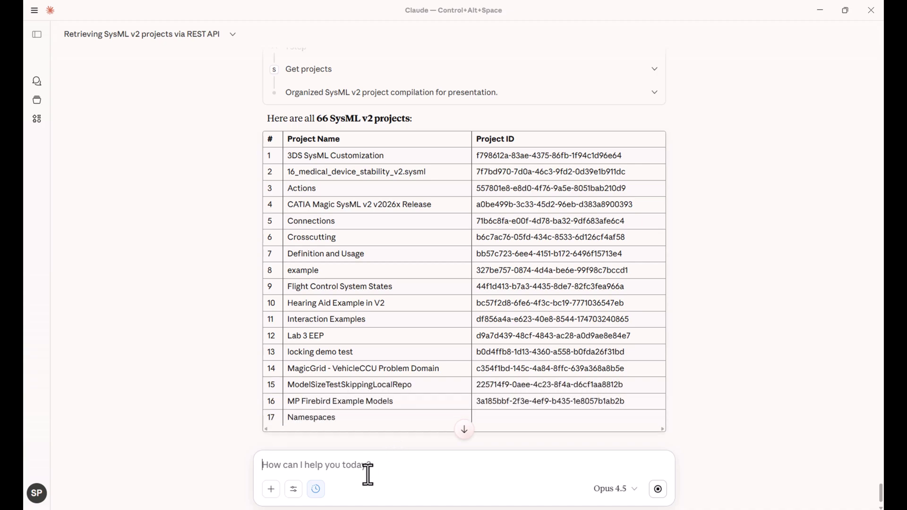
{"action": "type", "text": "Get req"}
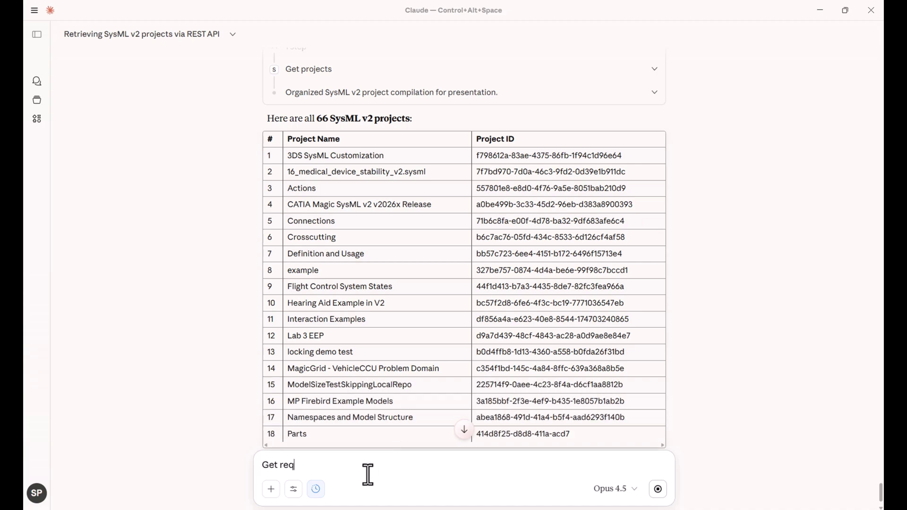
{"action": "type", "text": "uirements from the last commit of Robotic Arm Testing project"}
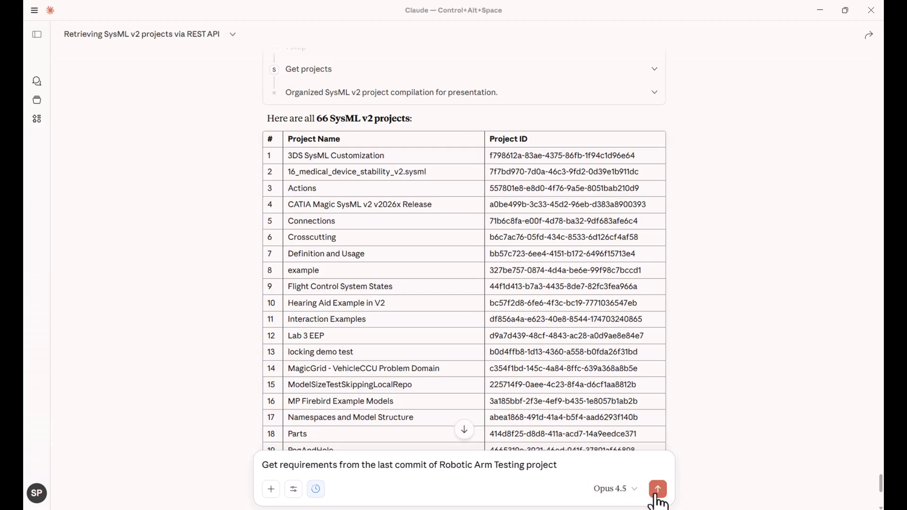
Step: Send the Robotic Arm Testing requirements request and start drafting the robotic arm test prompt
{"action": "left_click", "coordinate": [658, 489]}
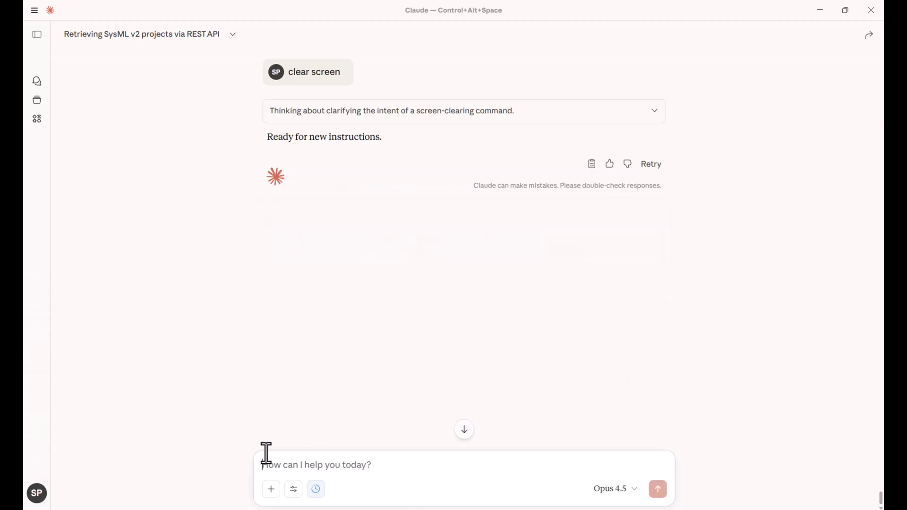
{"action": "type", "text": "o"}
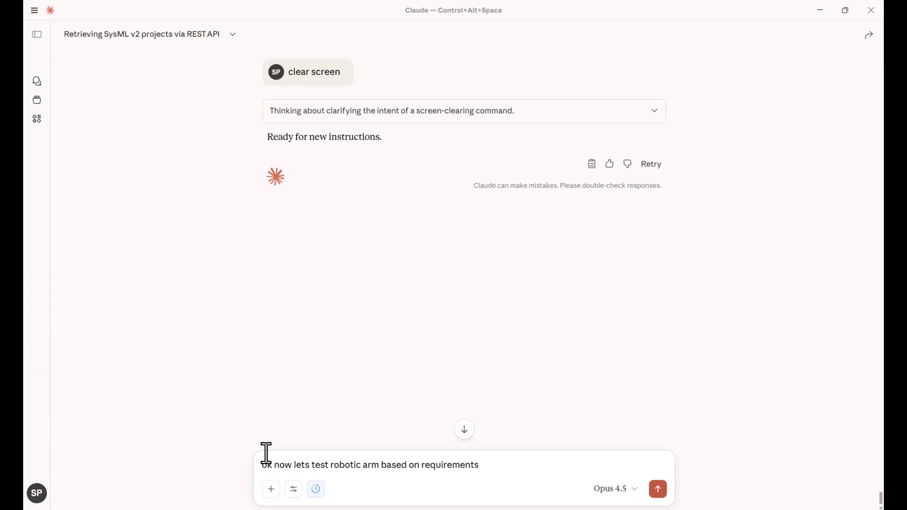
Step: Ask Claude to test the real robotic arm against the requirements; gripper movement passes (0° to 95°)
{"action": "type", "text": "real"}
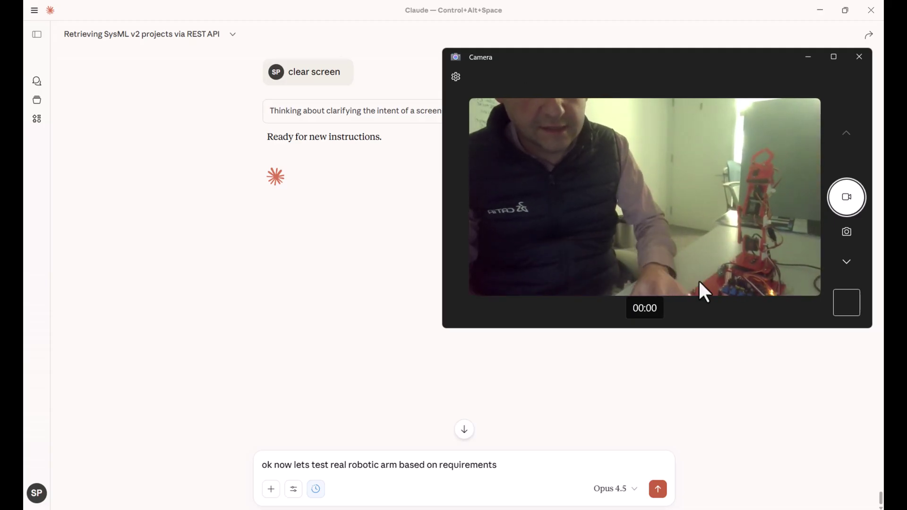
{"action": "left_click", "coordinate": [657, 489]}
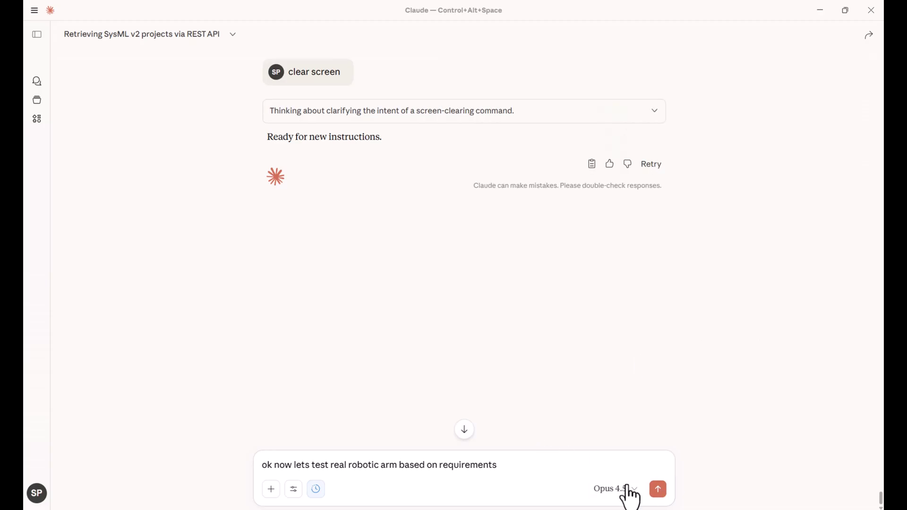
{"action": "key", "text": "Return"}
{"action": "left_click", "coordinate": [650, 468]}
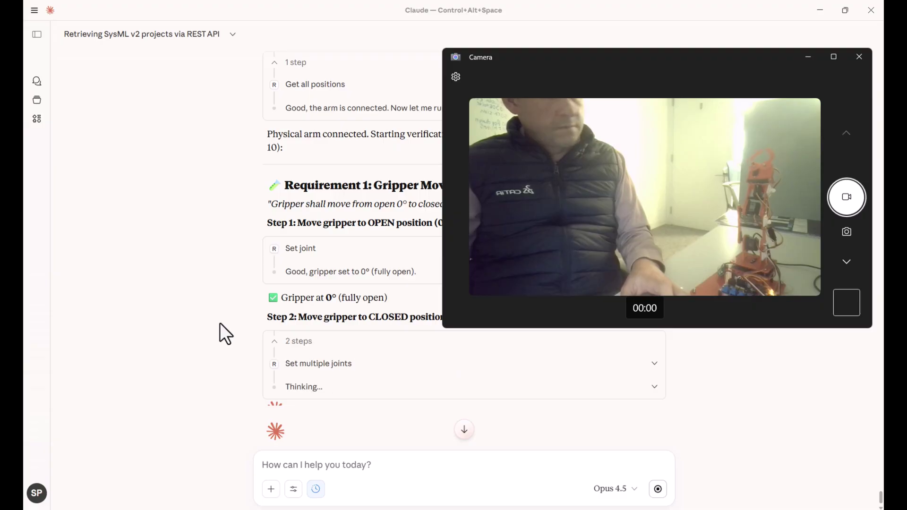
{"action": "scroll", "coordinate": [239, 357], "scroll_direction": "down", "scroll_amount": 1}
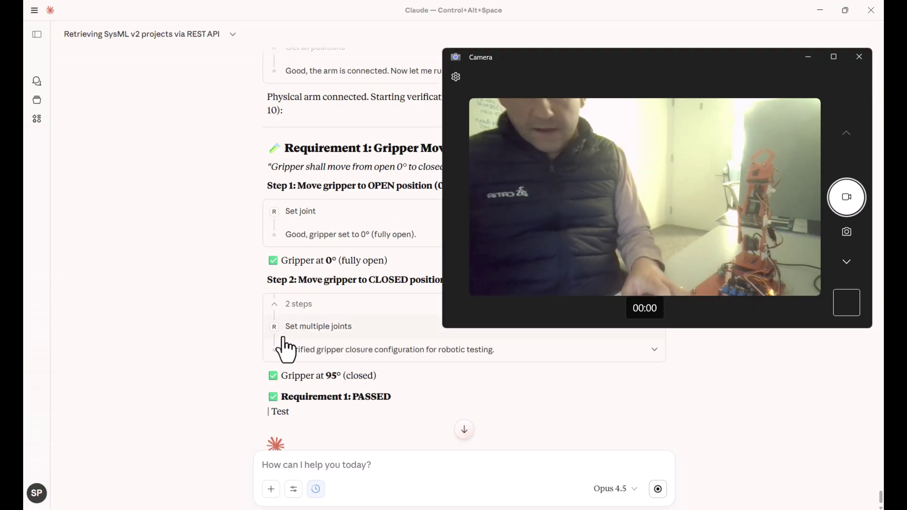
{"action": "scroll", "coordinate": [286, 350], "scroll_direction": "down", "scroll_amount": 1}
{"action": "left_click", "coordinate": [348, 469]}
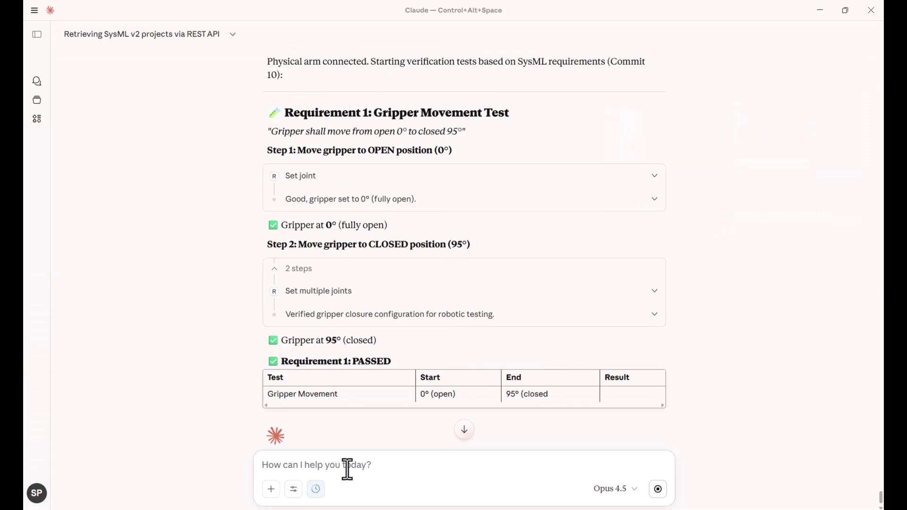
{"action": "type", "text": "now do the"}
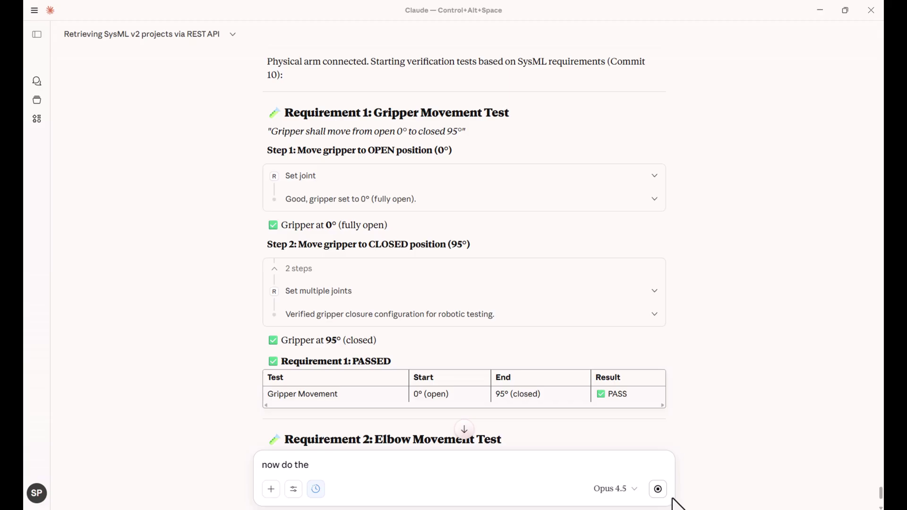
{"action": "key", "text": "alt+Tab"}
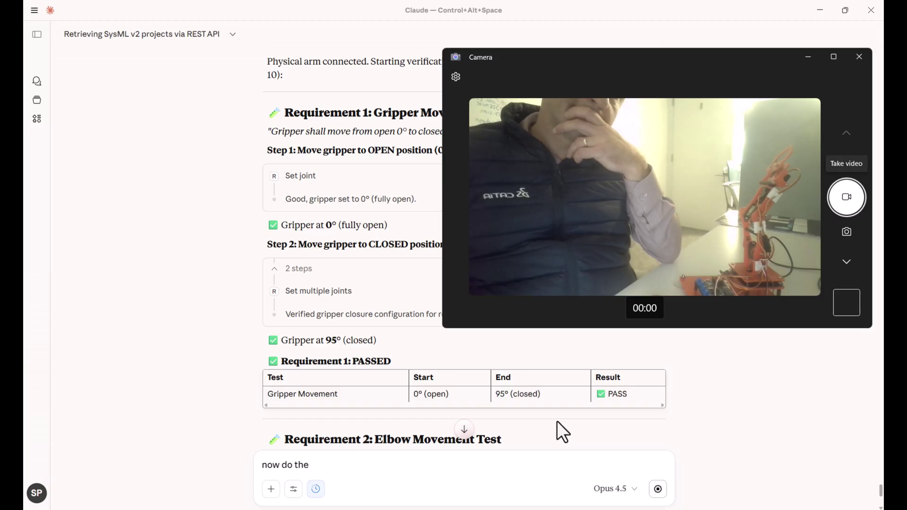
Step: Reword the message to 'now do the test on virtual robotic arm' with Claude beside the simulation
{"action": "scroll", "coordinate": [172, 283], "scroll_direction": "down", "scroll_amount": 7}
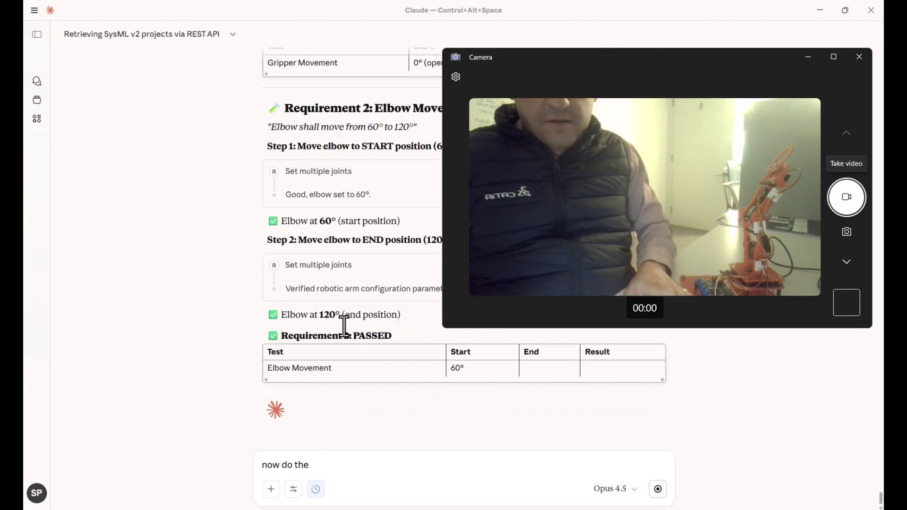
{"action": "left_click", "coordinate": [329, 466]}
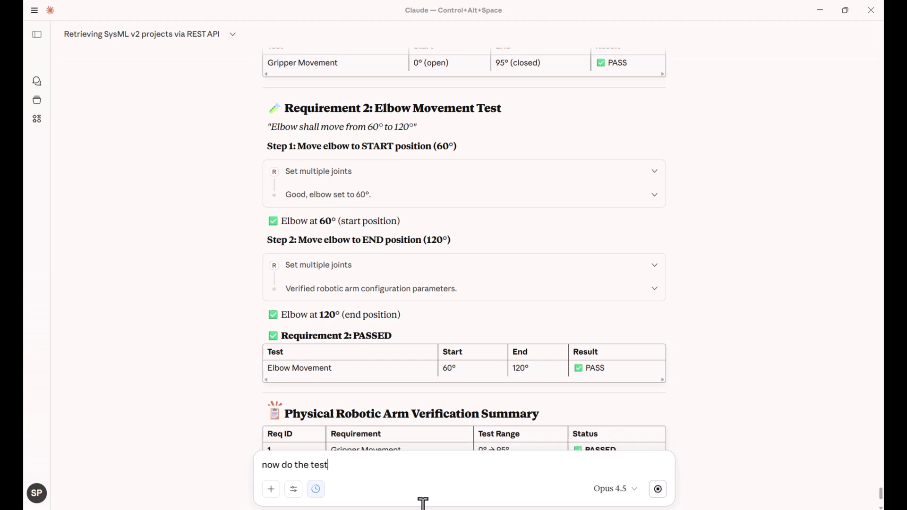
{"action": "type", "text": "al"}
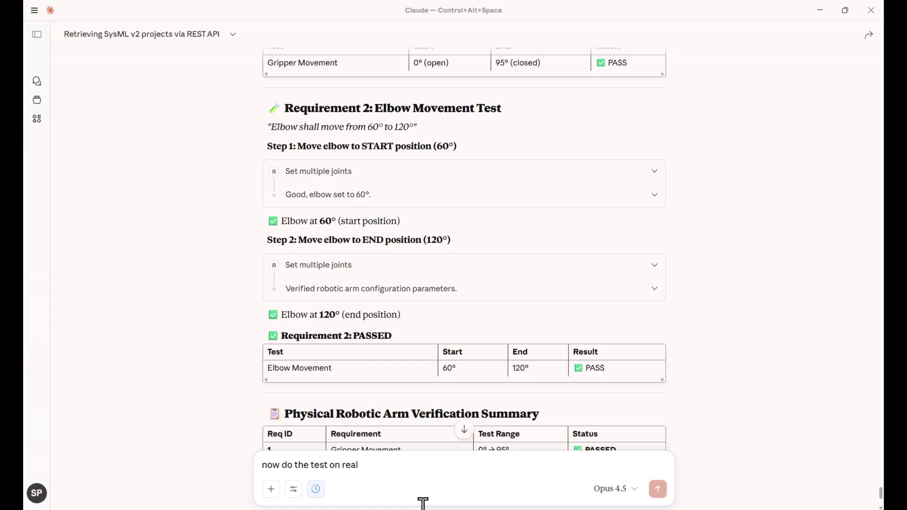
{"action": "key", "text": "BackSpace"}
{"action": "key", "text": "BackSpace"}
{"action": "key", "text": "BackSpace"}
{"action": "key", "text": "BackSpace"}
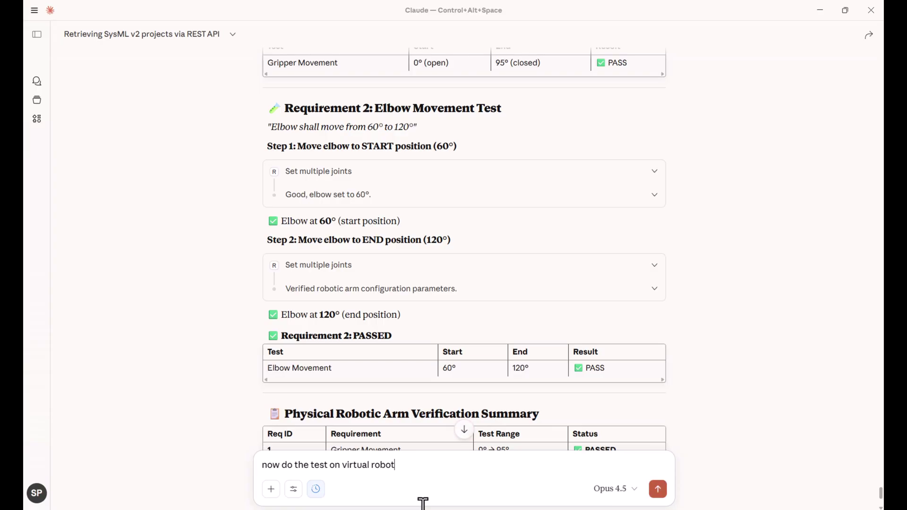
{"action": "double_click", "coordinate": [387, 13]}
Step: Send the virtual arm test and review the summary: physical 100% versus virtual 50%
{"action": "key", "text": "Return"}
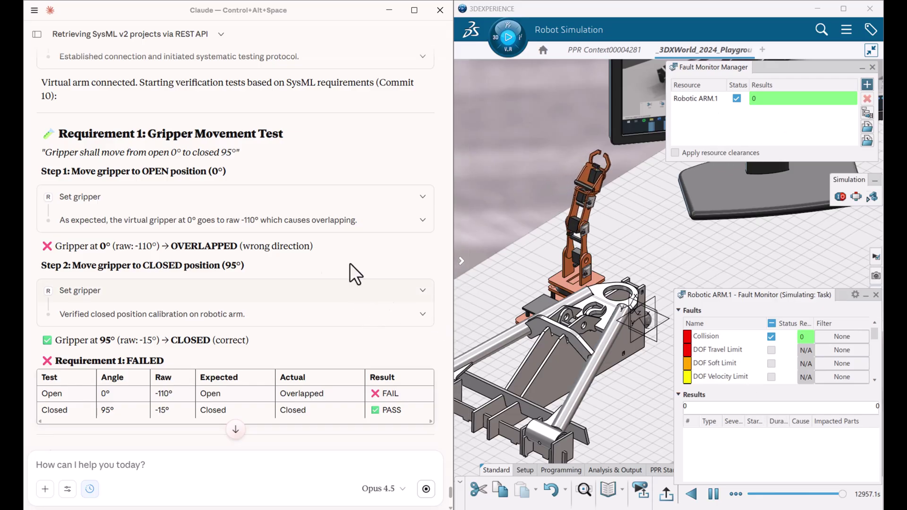
{"action": "scroll", "coordinate": [203, 368], "scroll_direction": "down", "scroll_amount": 5}
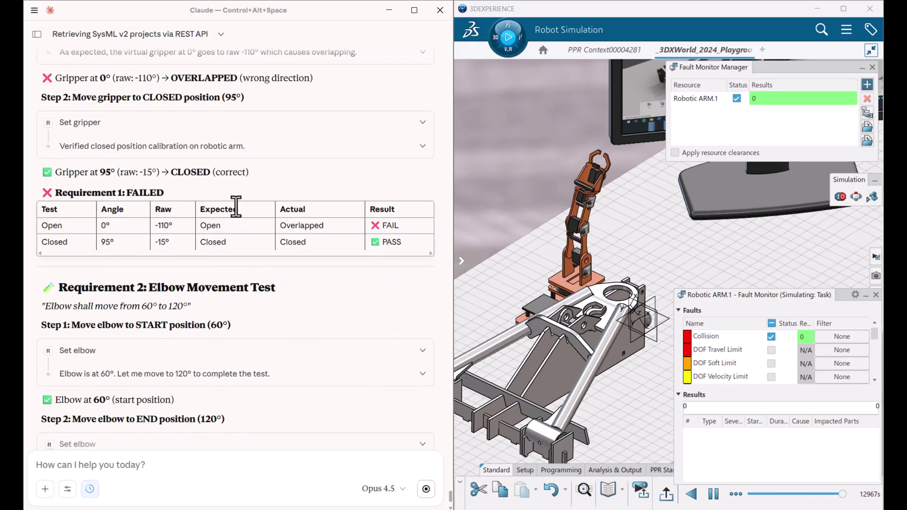
{"action": "scroll", "coordinate": [141, 270], "scroll_direction": "up", "scroll_amount": 2}
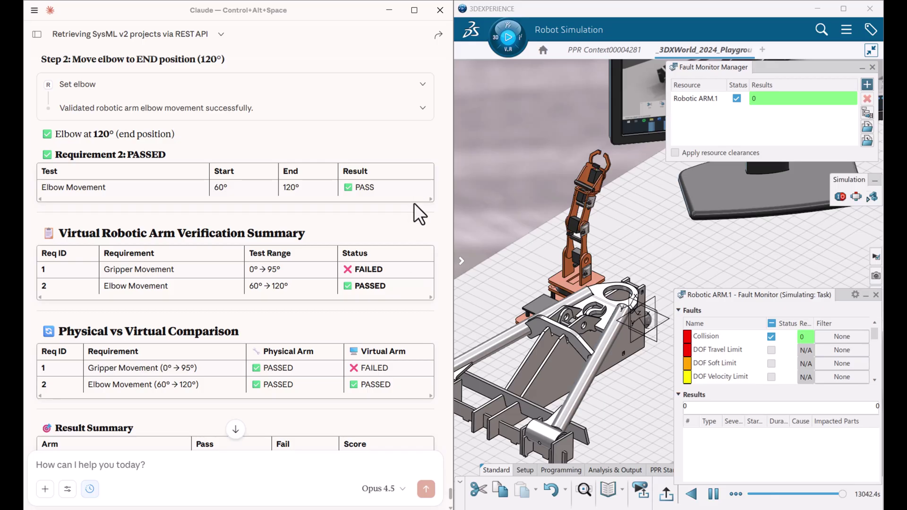
{"action": "scroll", "coordinate": [414, 204], "scroll_direction": "down", "scroll_amount": 3}
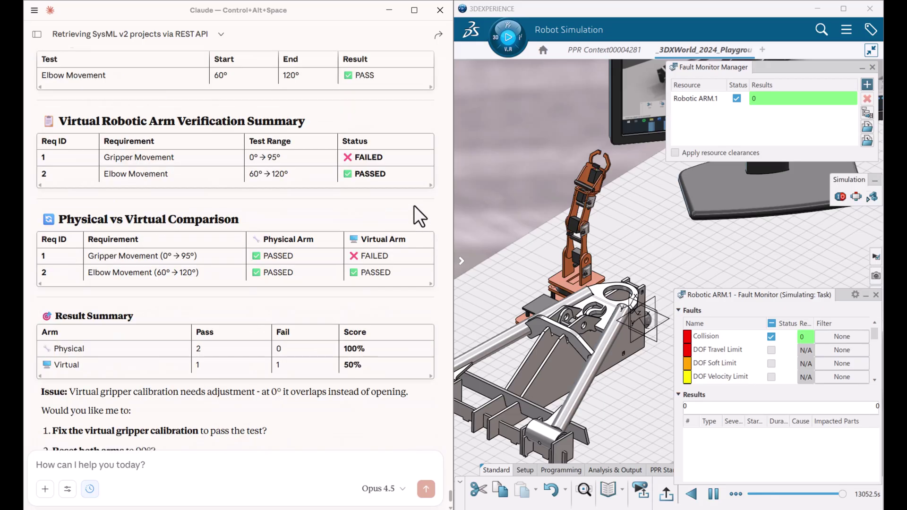
{"action": "scroll", "coordinate": [414, 216], "scroll_direction": "down", "scroll_amount": 2}
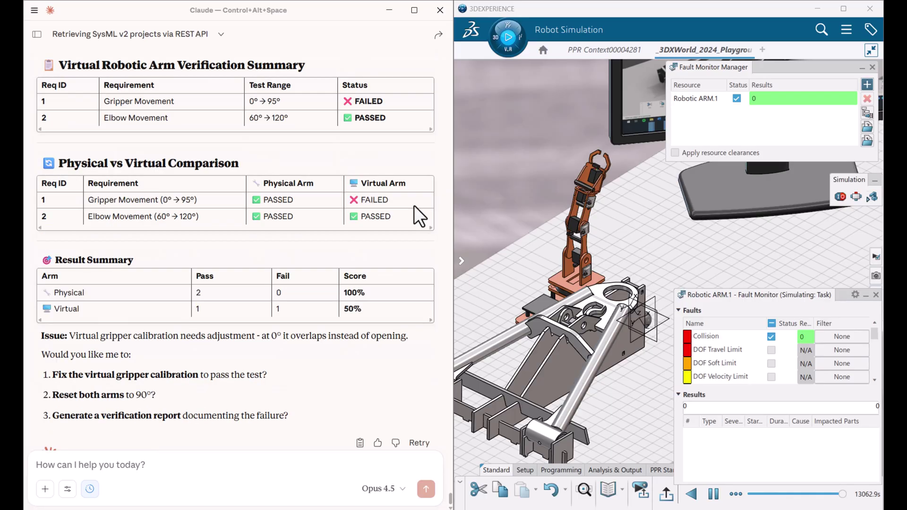
Step: Ask Claude to set the virtual arm's base to 120° and shoulder to 90°
{"action": "scroll", "coordinate": [282, 313], "scroll_direction": "down", "scroll_amount": 1}
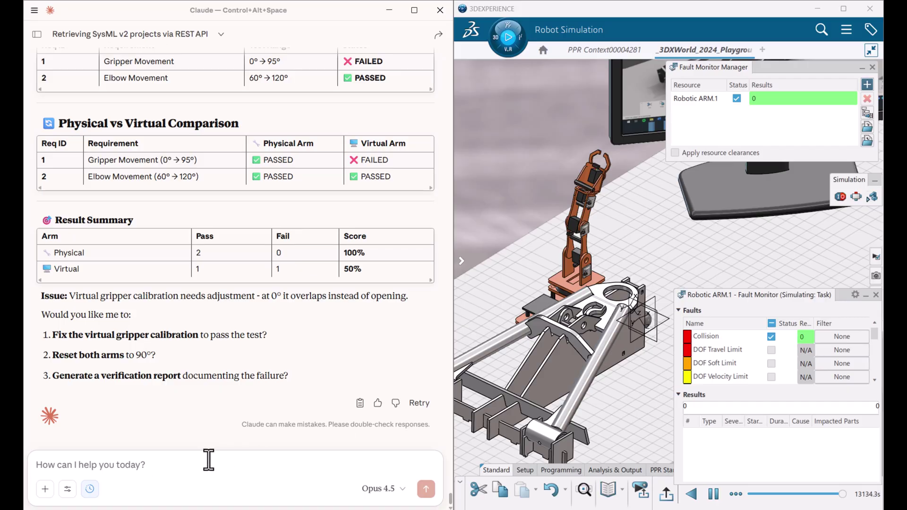
{"action": "type", "text": "sdt"}
{"action": "key", "text": "BackSpace"}
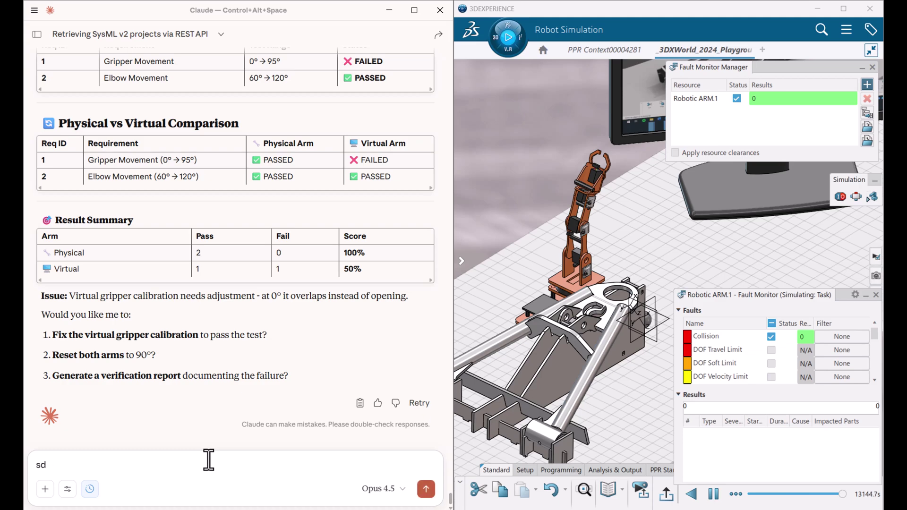
{"action": "type", "text": "et based to 120 and sholder "}
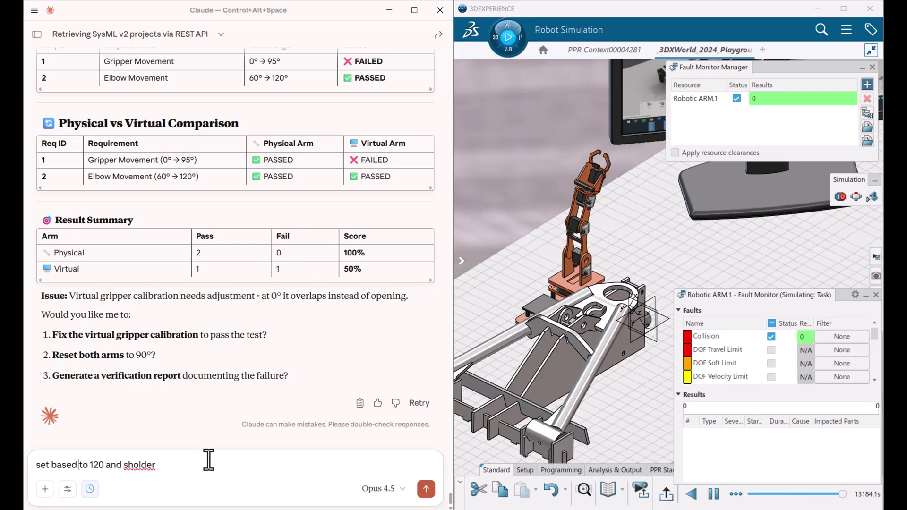
{"action": "type", "text": "virtual arm "}
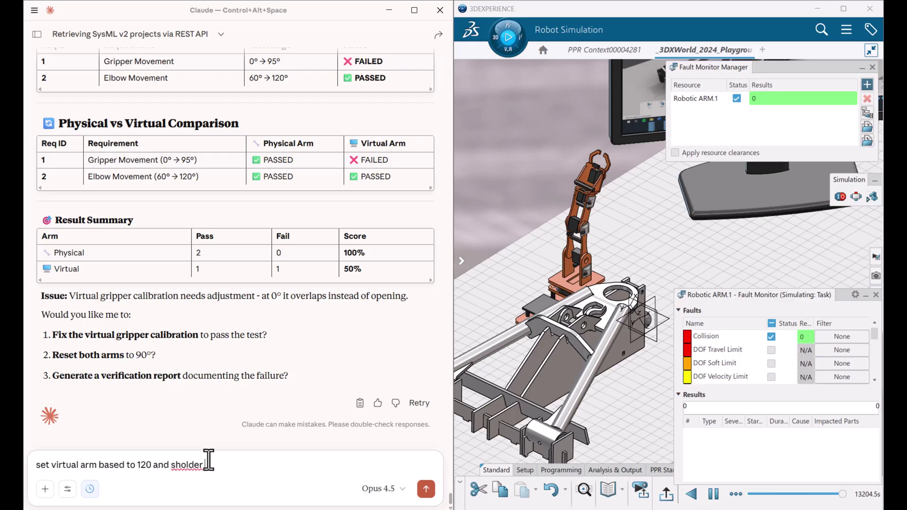
{"action": "type", "text": "to 90"}
{"action": "key", "text": "Return"}
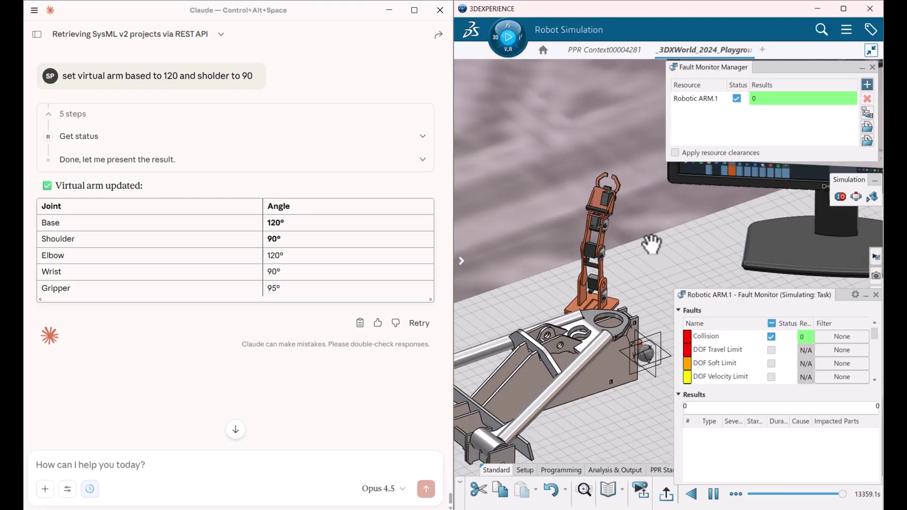
{"action": "left_click", "coordinate": [154, 458]}
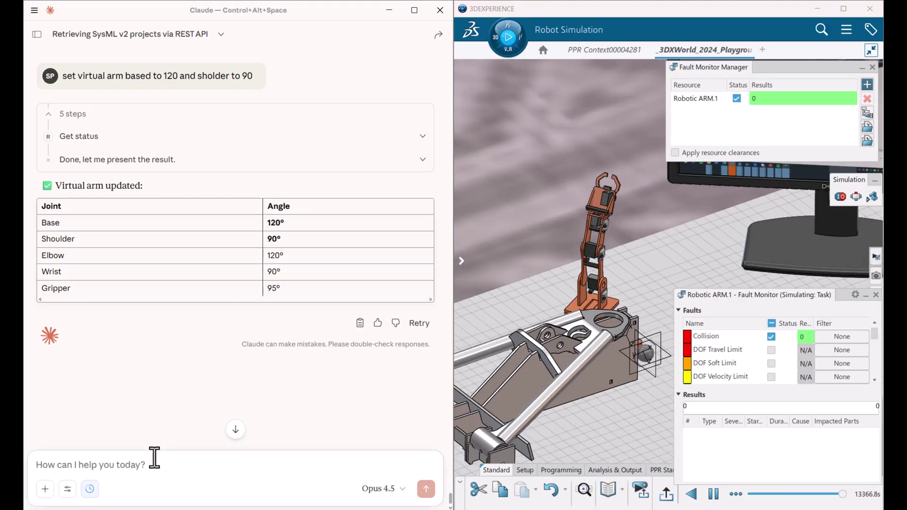
Step: Ask Claude to set the virtual shoulder to 0°, then the base to 140°
{"action": "type", "text": "set sholder to 0"}
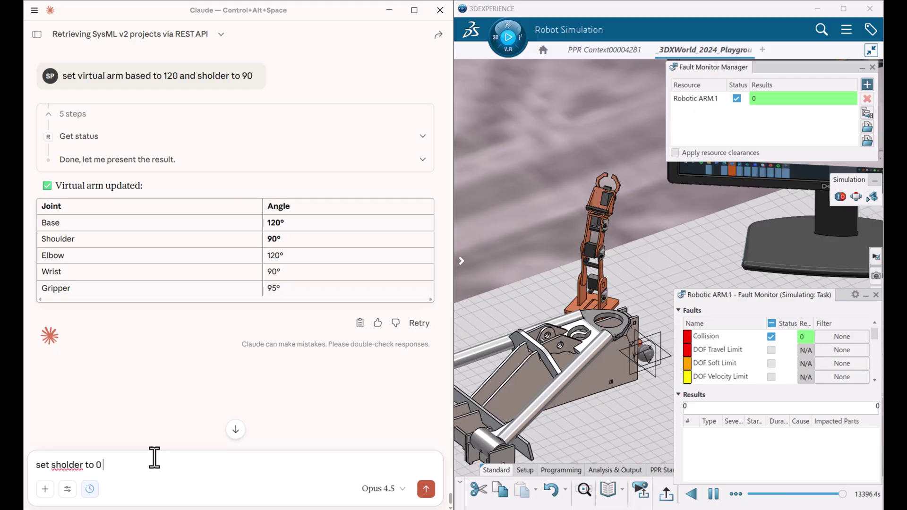
{"action": "key", "text": "Return"}
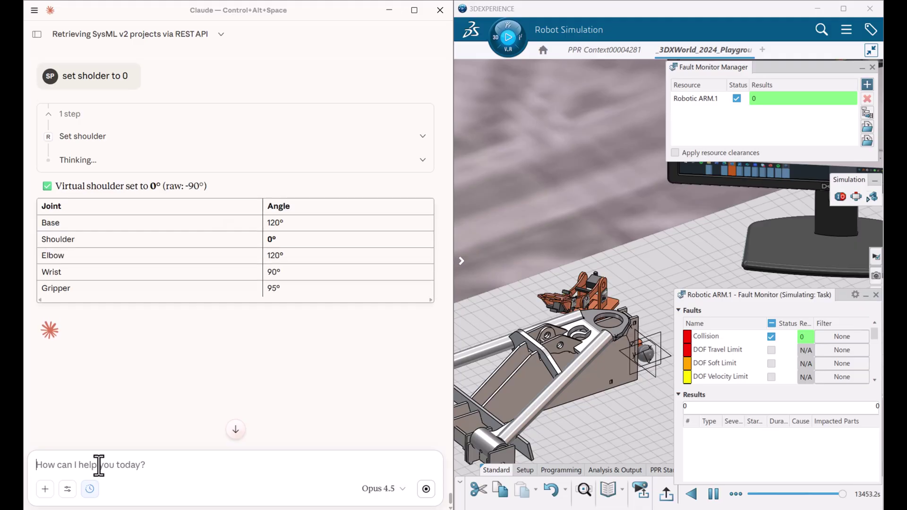
{"action": "type", "text": "set base to "}
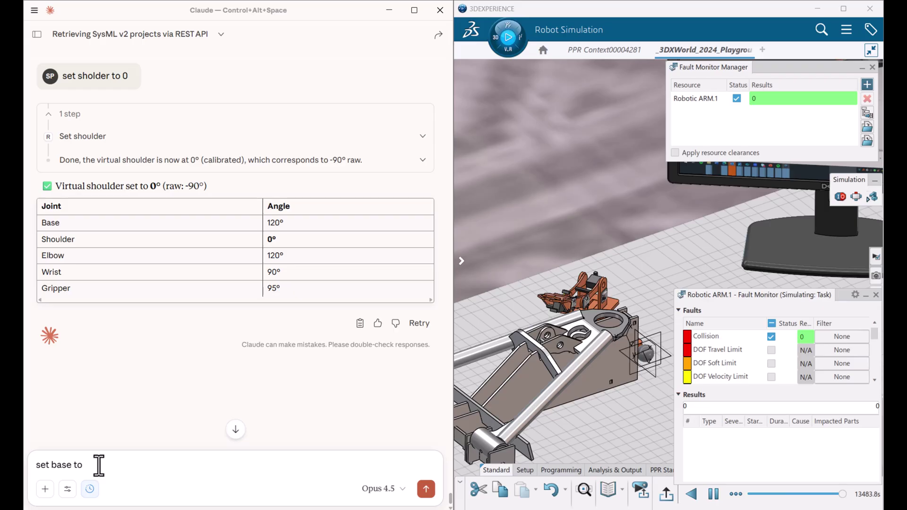
{"action": "type", "text": "140"}
{"action": "key", "text": "Return"}
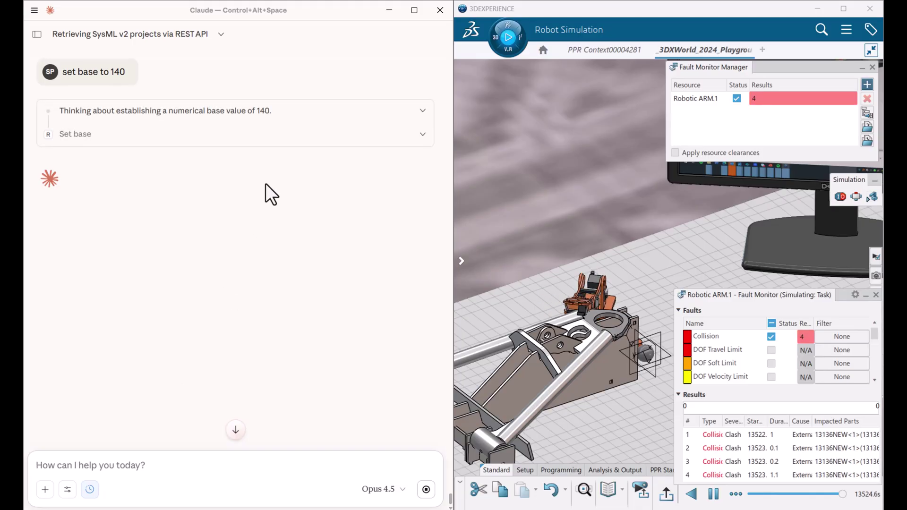
Step: Ask Claude to set all five virtual arm joints to 90°
{"action": "scroll", "coordinate": [746, 454], "scroll_direction": "down", "scroll_amount": 1}
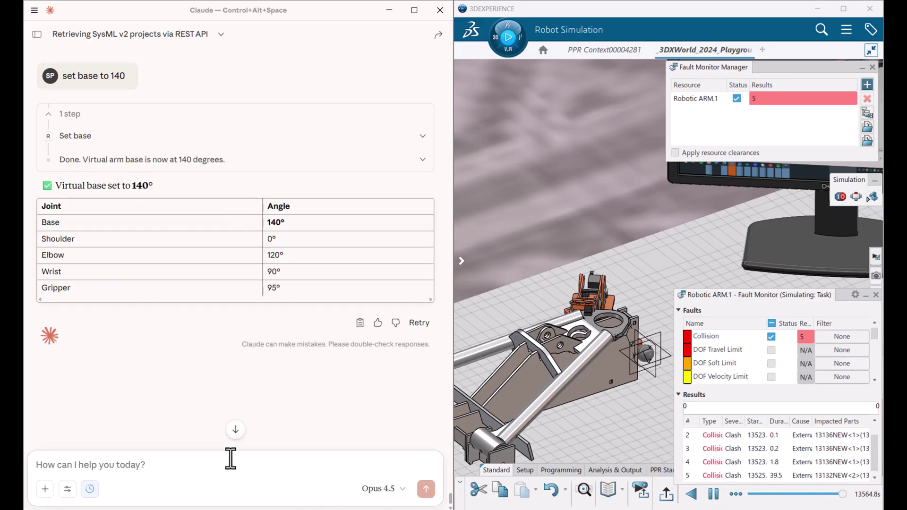
{"action": "type", "text": "set al"}
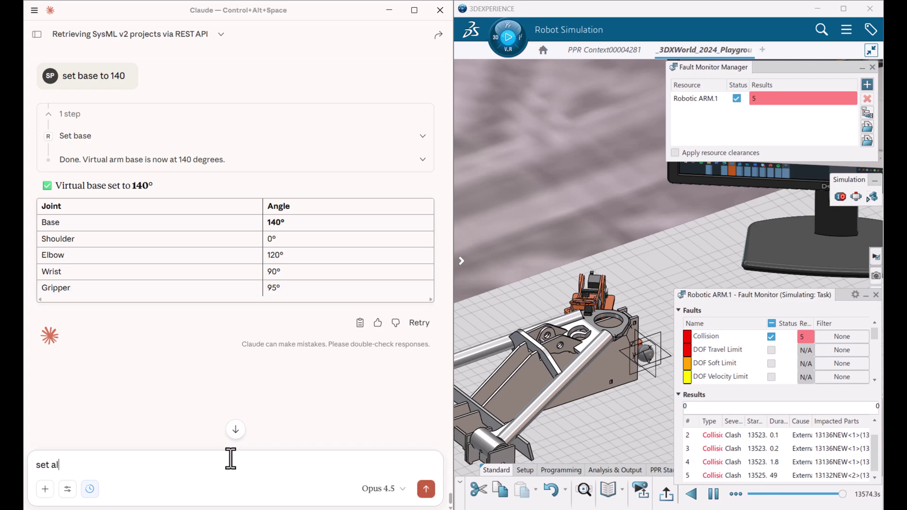
{"action": "type", "text": "l joints to 90"}
{"action": "key", "text": "Return"}
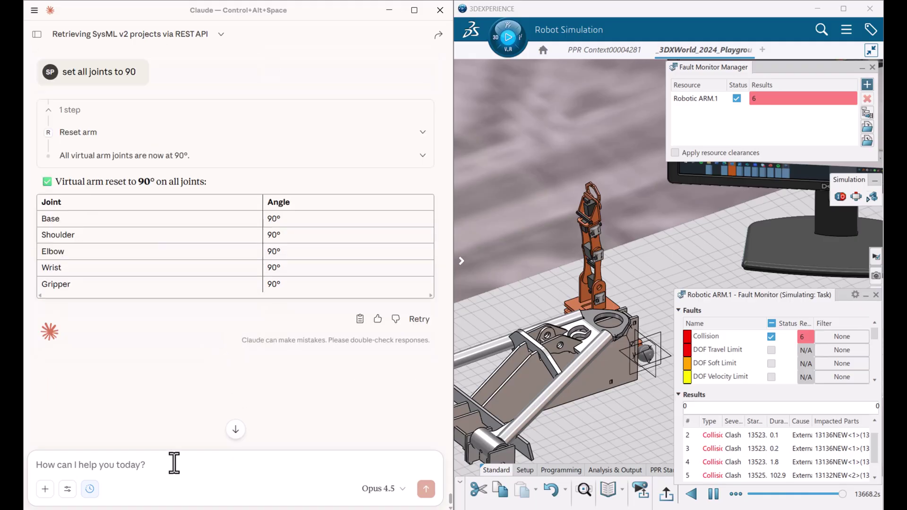
Step: Send 'ok I want to see SysML v2 model can you open all diagrams in MagicLab?'
{"action": "type", "text": "ok "}
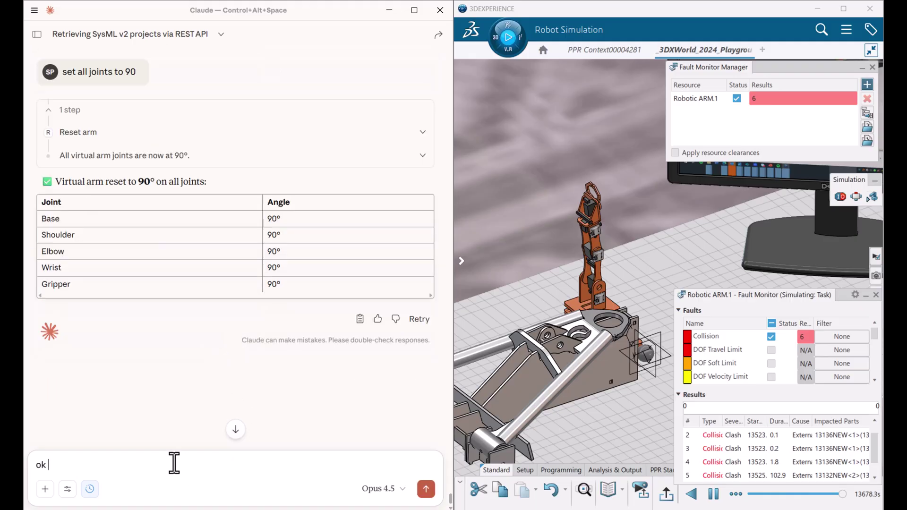
{"action": "type", "text": "I want to see SysML v"}
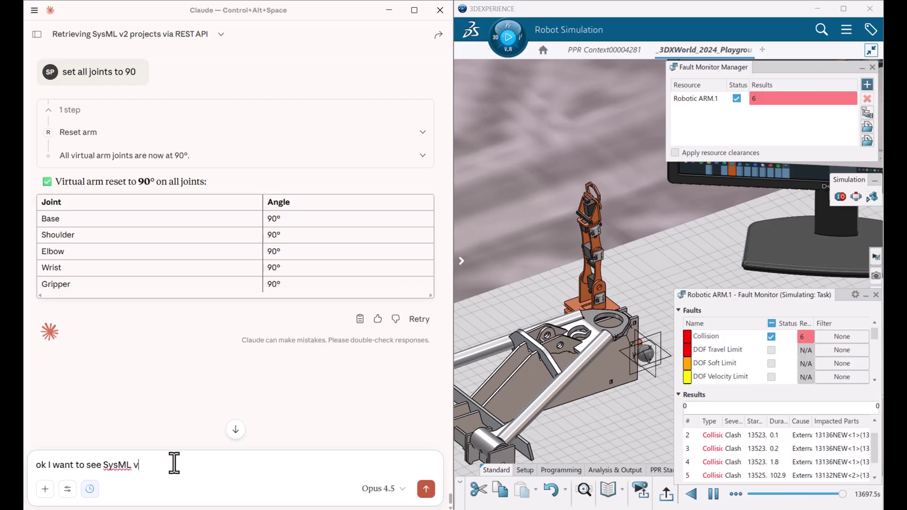
{"action": "type", "text": "2 model "}
{"action": "type", "text": "an"}
{"action": "key", "text": "BackSpace"}
{"action": "key", "text": "BackSpace"}
{"action": "type", "text": "an you open "}
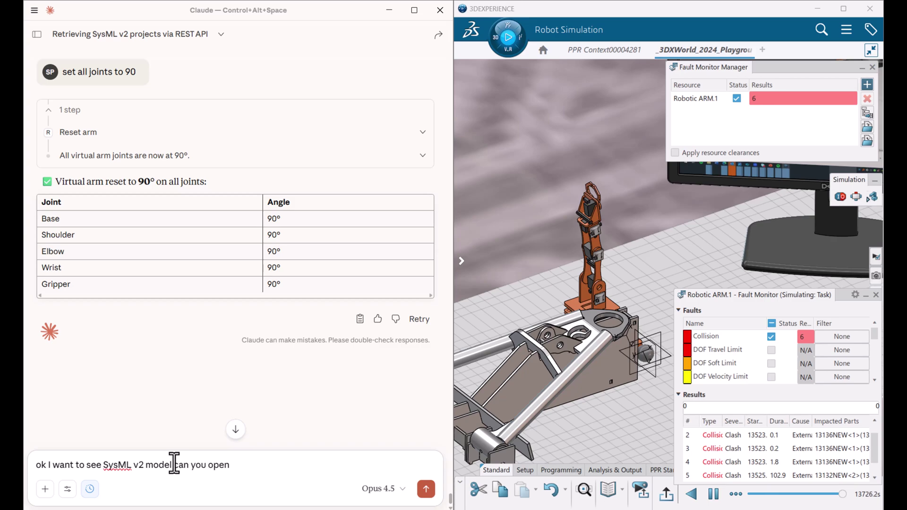
{"action": "type", "text": "all diagrams in Magic"}
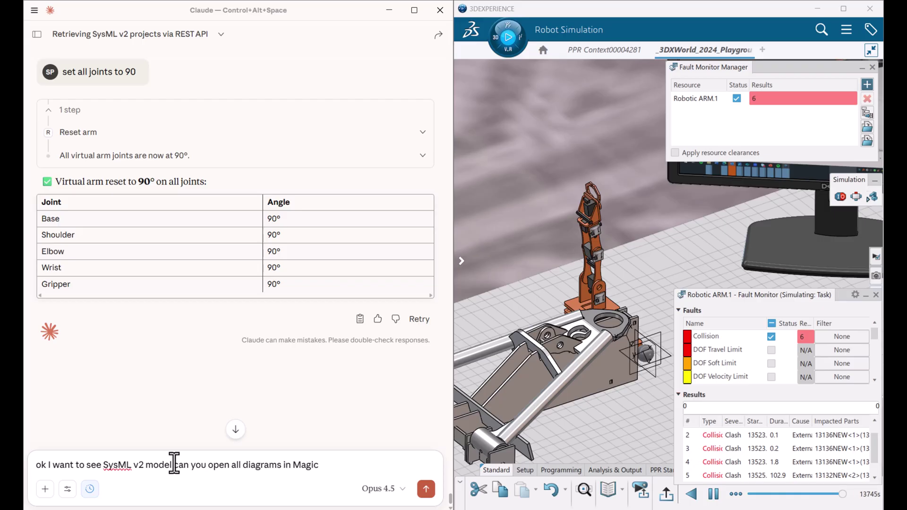
{"action": "type", "text": "Lab?"}
{"action": "key", "text": "Return"}
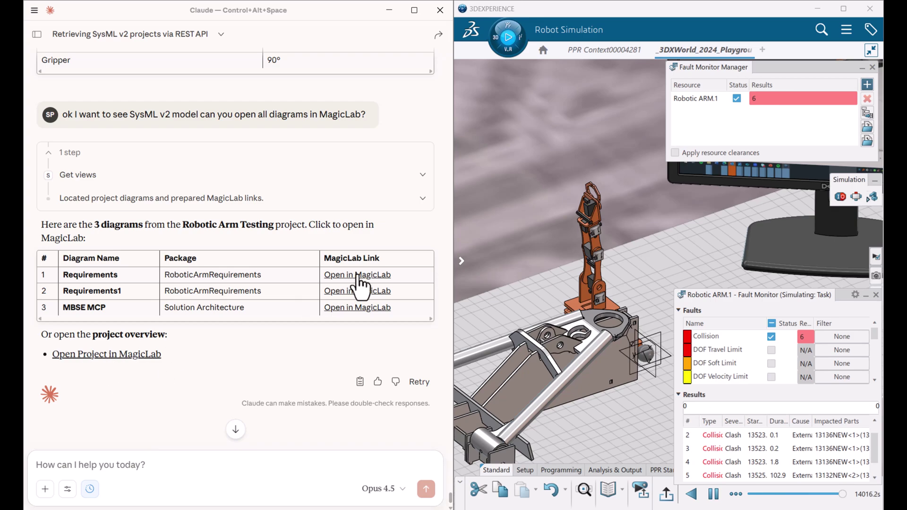
Step: Open the Requirements table in MagicLab, move Req Id to the first column, and return to Claude
{"action": "left_click", "coordinate": [357, 278]}
{"action": "left_click", "coordinate": [330, 326]}
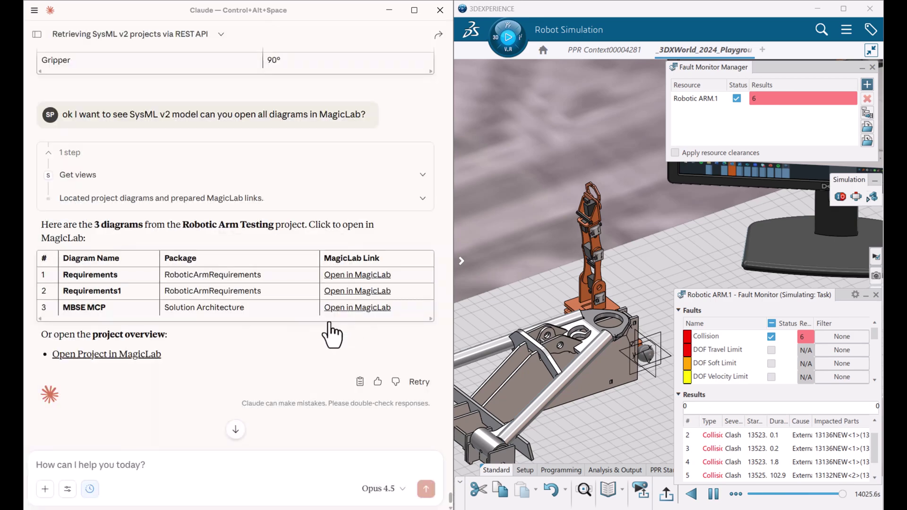
{"action": "left_click", "coordinate": [415, 10]}
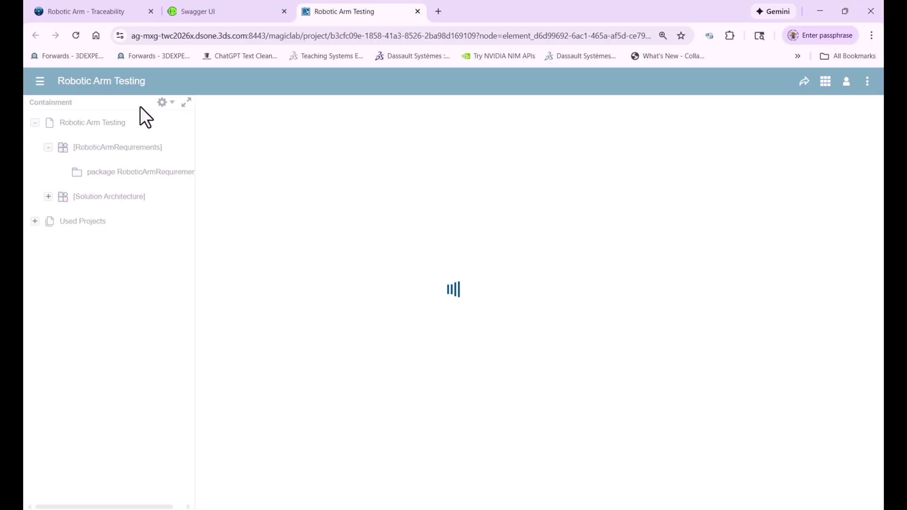
{"action": "left_click", "coordinate": [114, 201]}
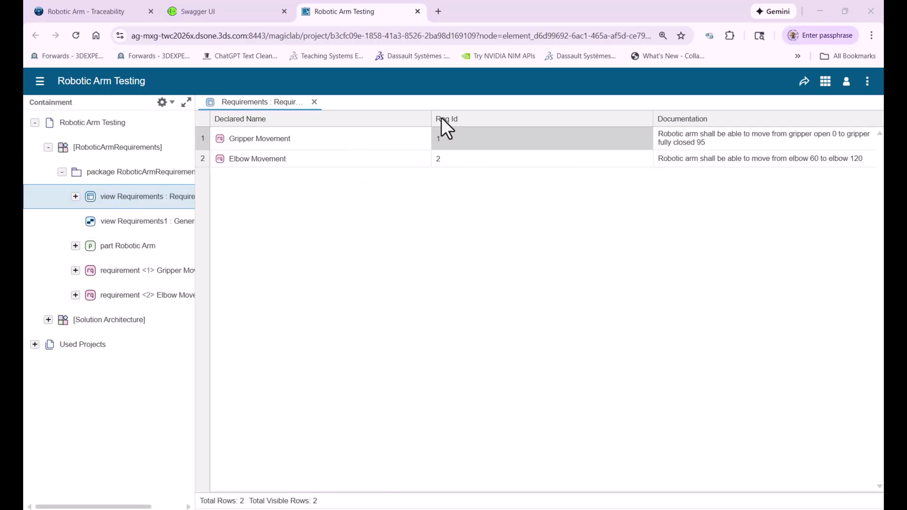
{"action": "left_click_drag", "start_coordinate": [460, 121], "coordinate": [273, 129]}
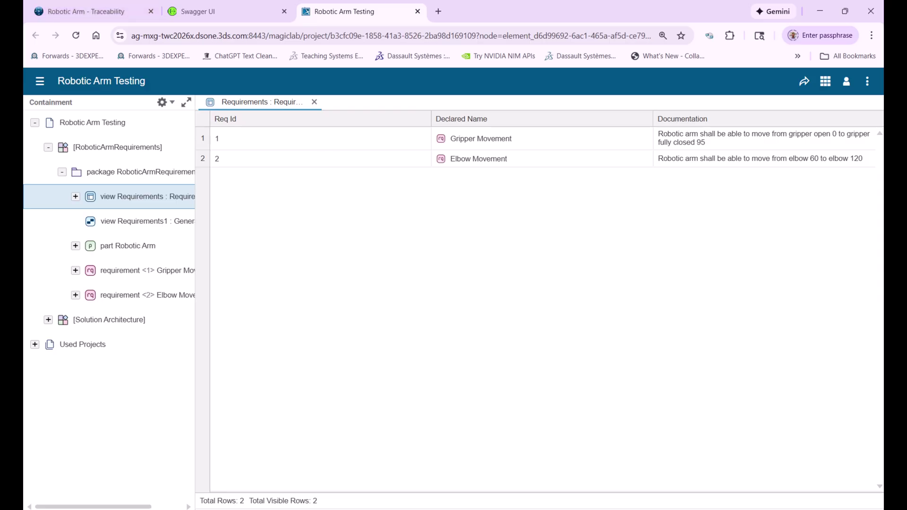
{"action": "key", "text": "alt+Tab"}
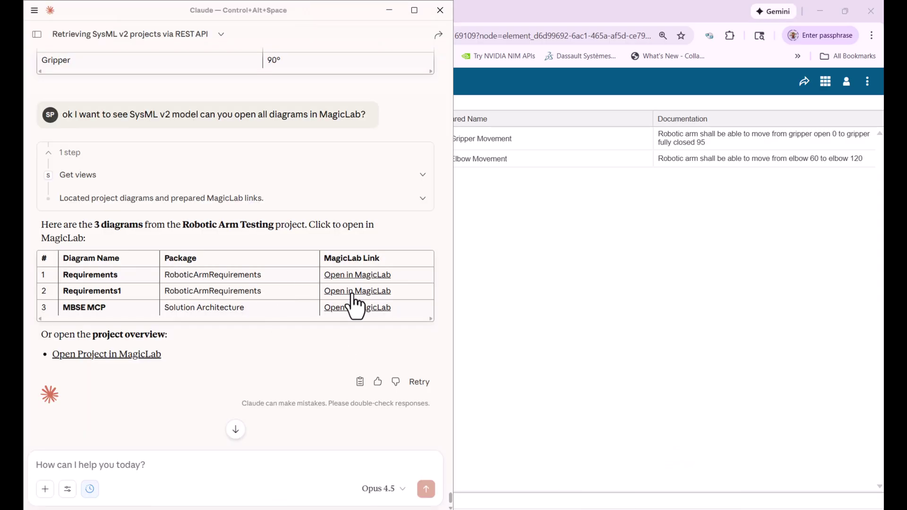
Step: Open the Requirements1 diagram in MagicLab at 110% page zoom and zoom into the diagram
{"action": "left_click", "coordinate": [353, 292]}
{"action": "left_click", "coordinate": [320, 325]}
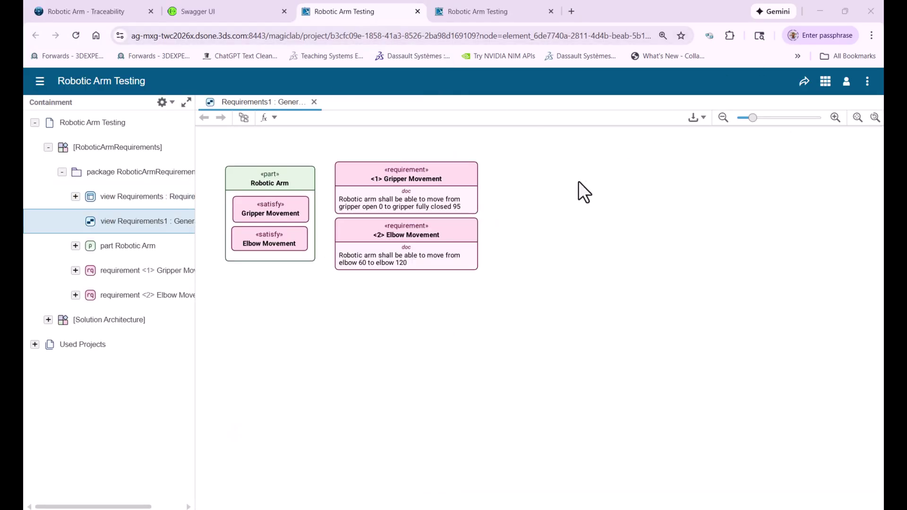
{"action": "key", "text": "ctrl+plus"}
{"action": "key", "text": "ctrl+plus"}
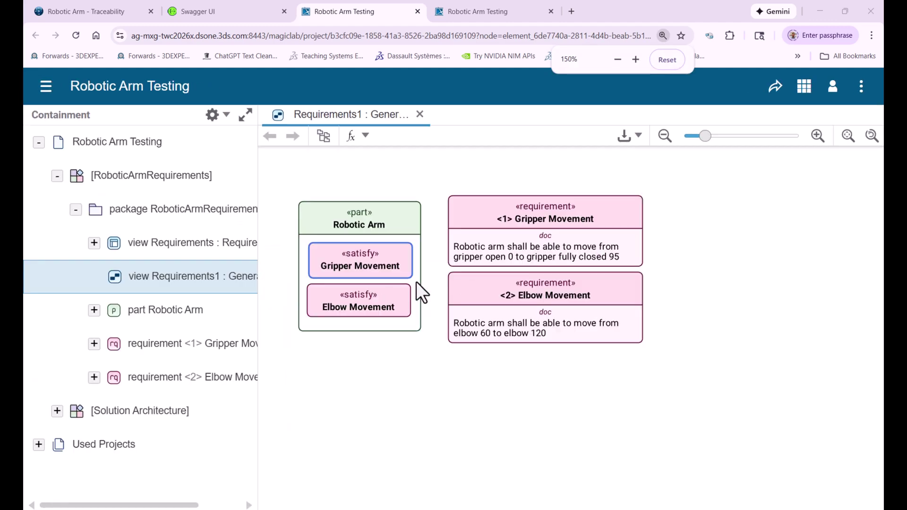
{"action": "key", "text": "ctrl+minus"}
{"action": "left_click", "coordinate": [835, 119]}
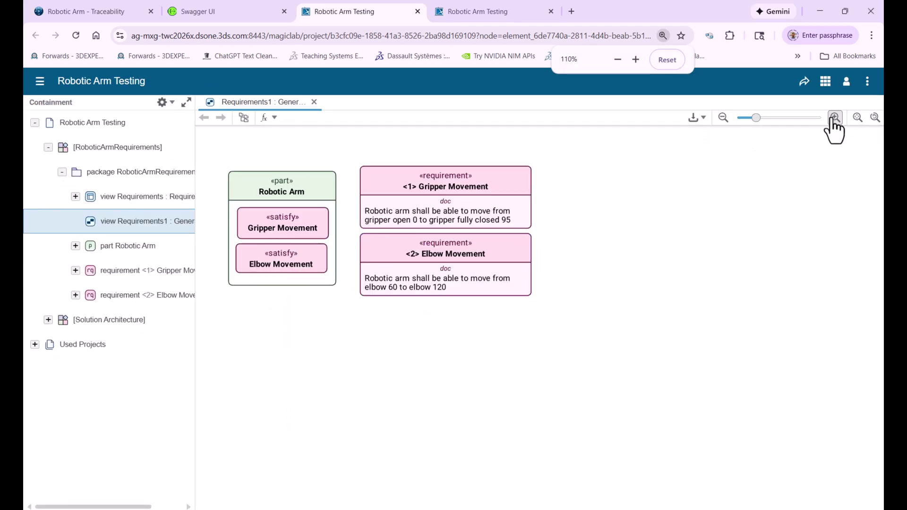
{"action": "left_click", "coordinate": [834, 118]}
{"action": "scroll", "coordinate": [464, 230], "scroll_direction": "down", "scroll_amount": 2}
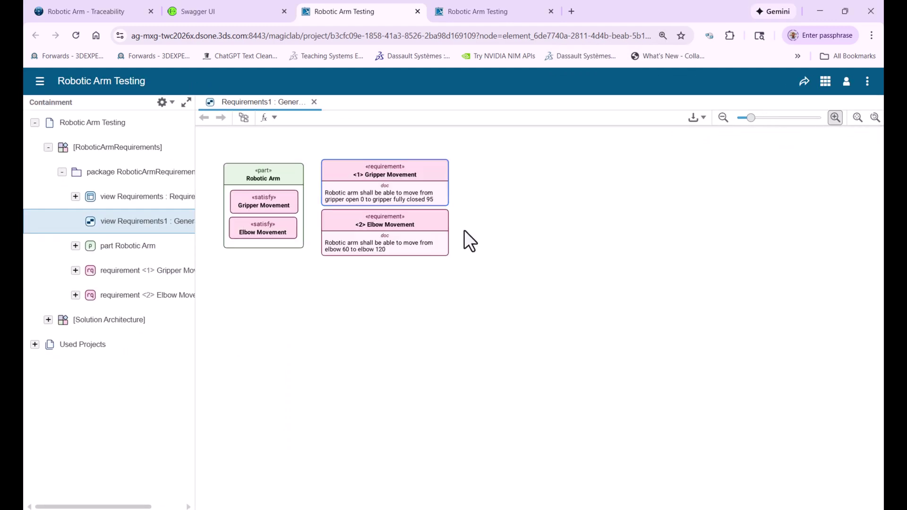
{"action": "scroll", "coordinate": [464, 230], "scroll_direction": "up", "scroll_amount": 2}
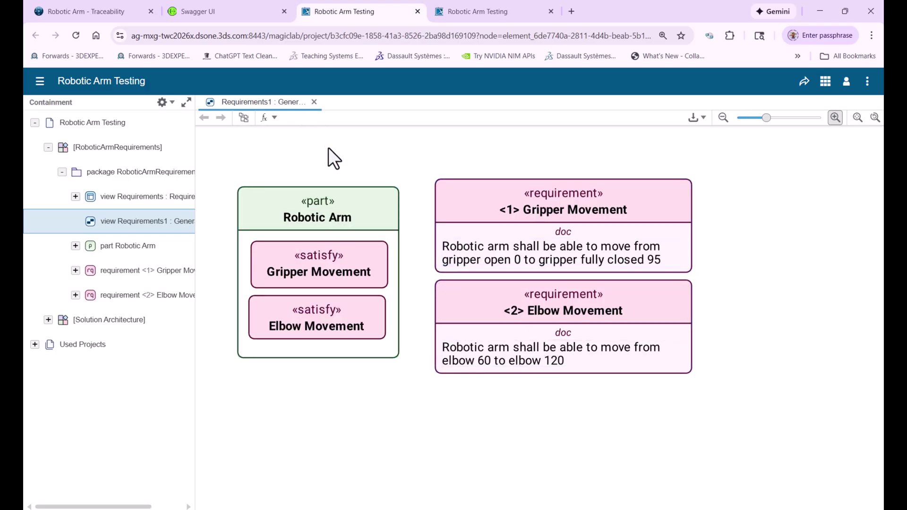
Step: View the Robotic Arm part as SysML text in the Textual Editor, highlighting the requirement definitions
{"action": "right_click", "coordinate": [372, 194]}
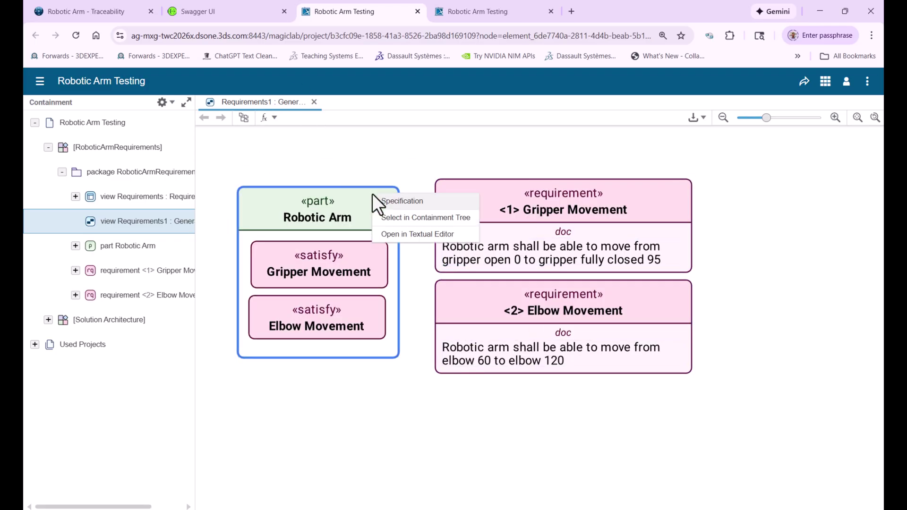
{"action": "left_click", "coordinate": [419, 234]}
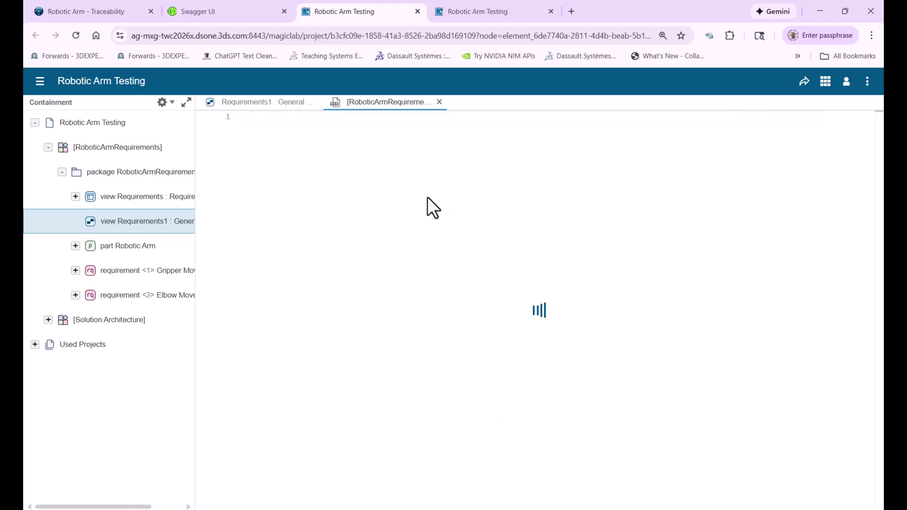
{"action": "left_click_drag", "start_coordinate": [307, 293], "coordinate": [299, 172]}
{"action": "left_click", "coordinate": [280, 290]}
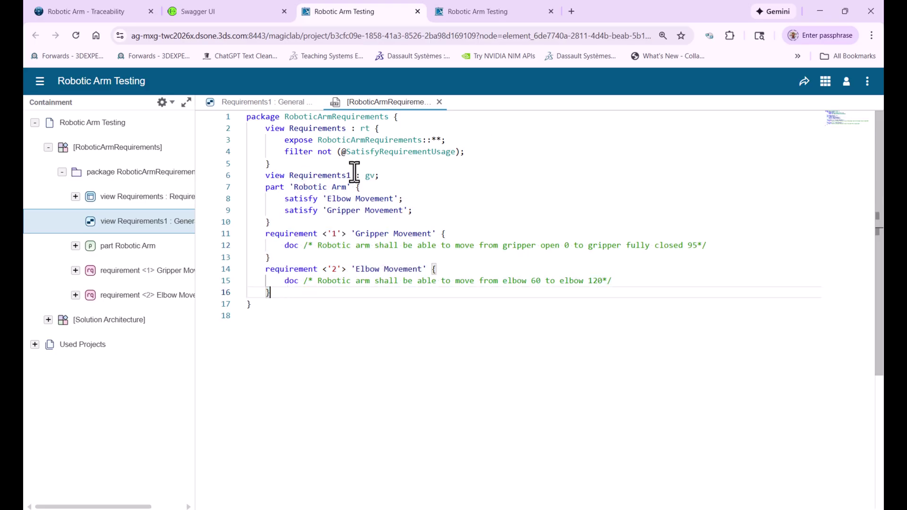
Step: Evaluate the satisfy values on Requirements1, then switch to the MBSE MCP architecture diagram
{"action": "left_click", "coordinate": [265, 101]}
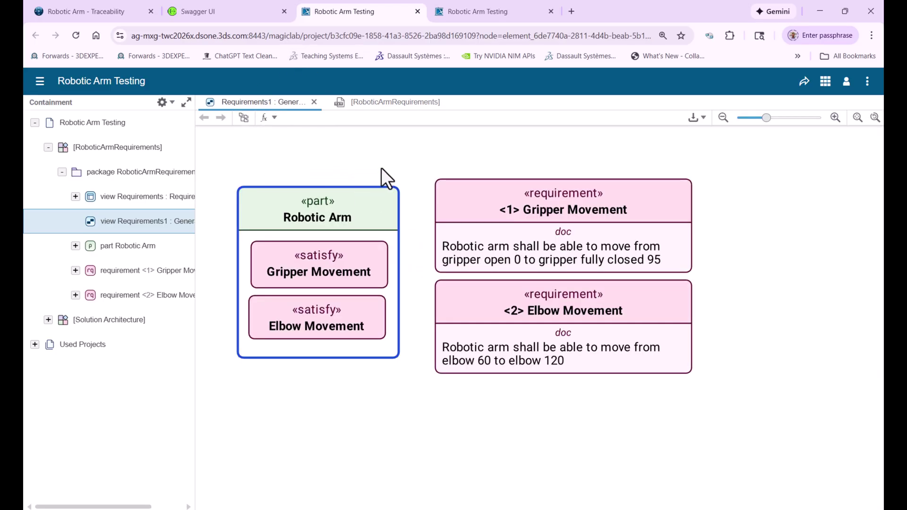
{"action": "left_click", "coordinate": [275, 118]}
{"action": "left_click", "coordinate": [292, 134]}
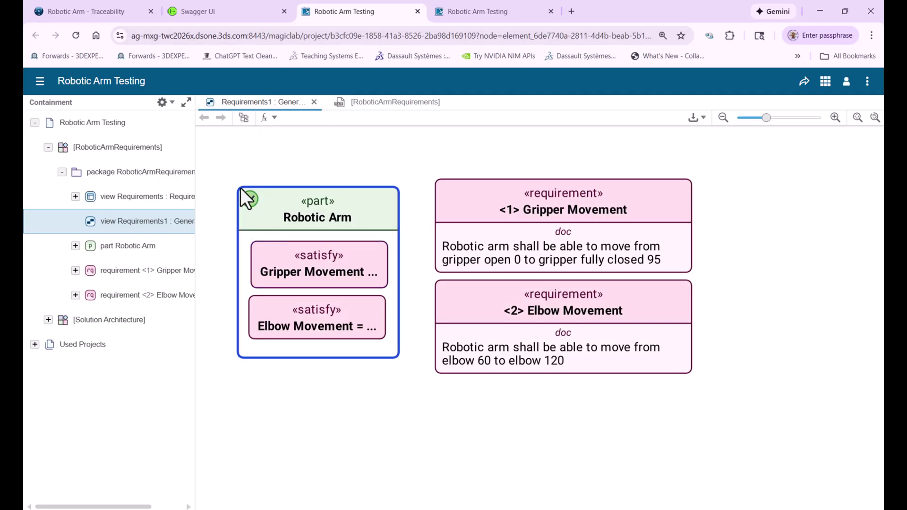
{"action": "left_click", "coordinate": [464, 15]}
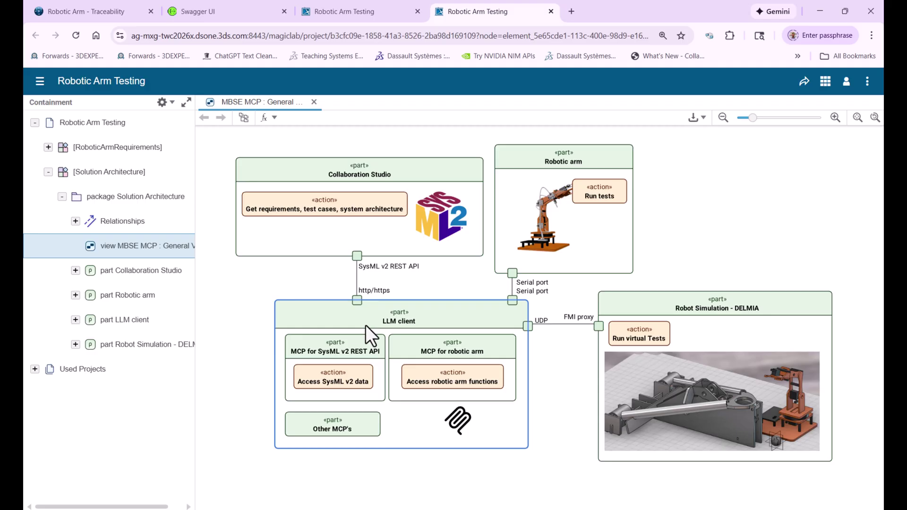
{"action": "left_click", "coordinate": [304, 356]}
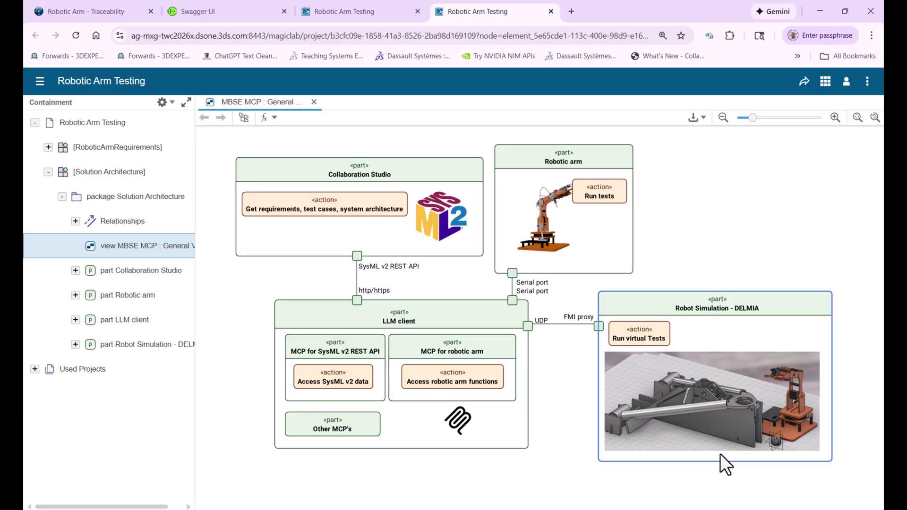
{"action": "mouse_move", "coordinate": [673, 509]}
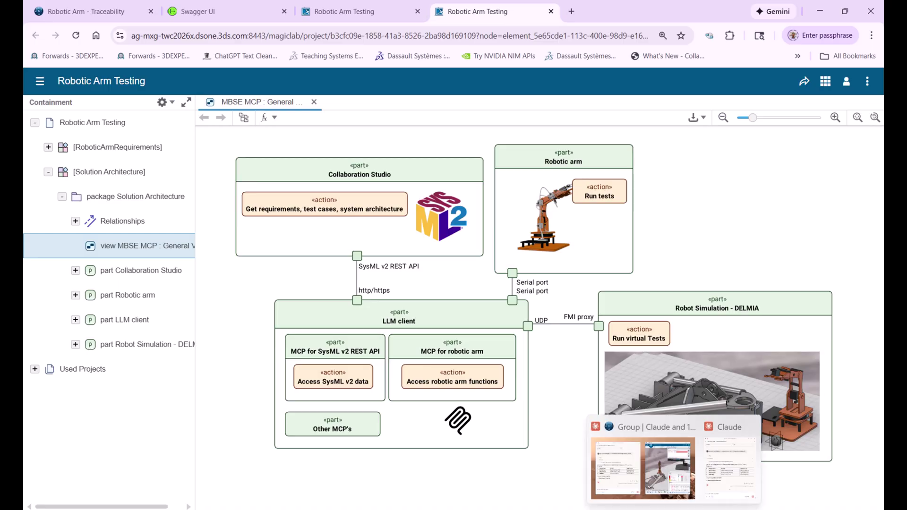
Step: Maximize the Claude desktop window and open Settings from the SP account menu
{"action": "left_click", "coordinate": [730, 468]}
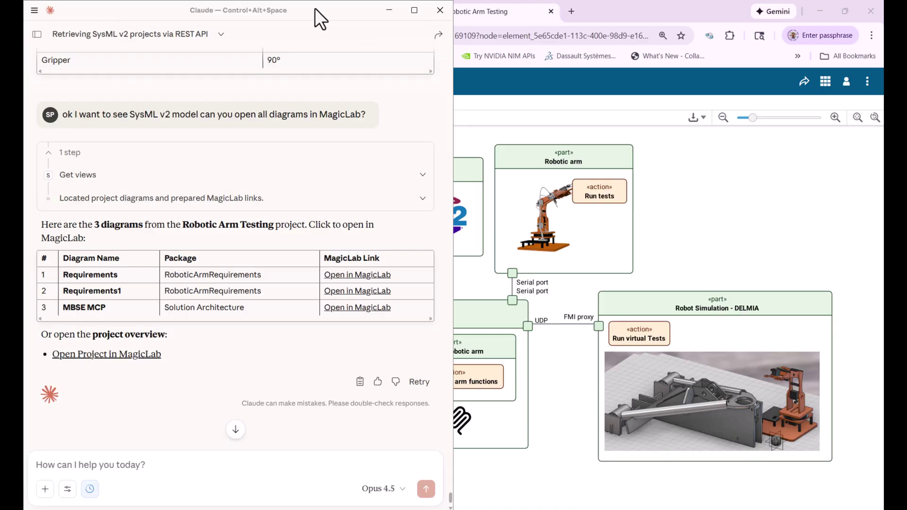
{"action": "left_click", "coordinate": [421, 11]}
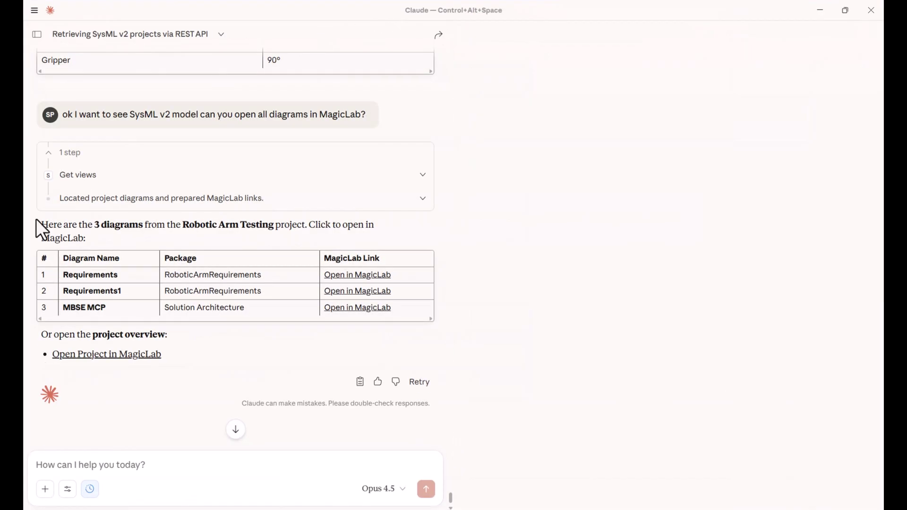
{"action": "left_click", "coordinate": [36, 9]}
{"action": "left_click", "coordinate": [37, 9]}
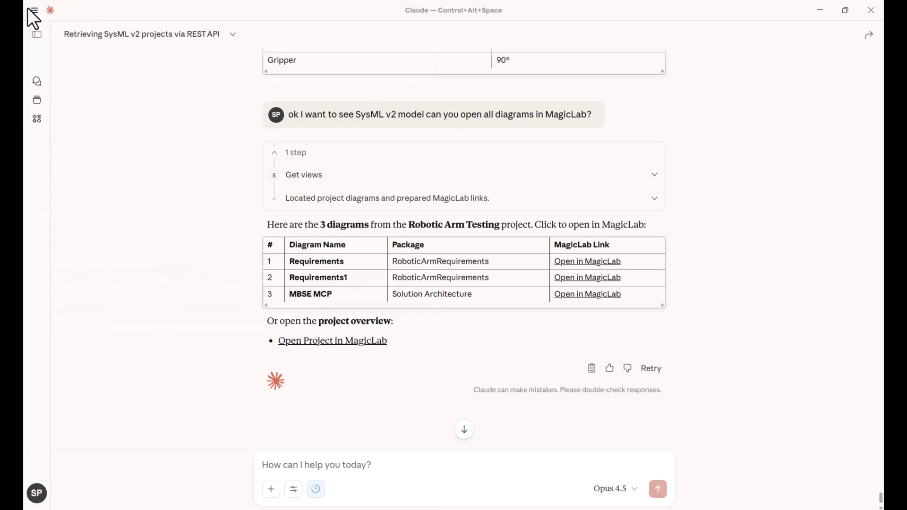
{"action": "left_click", "coordinate": [39, 493]}
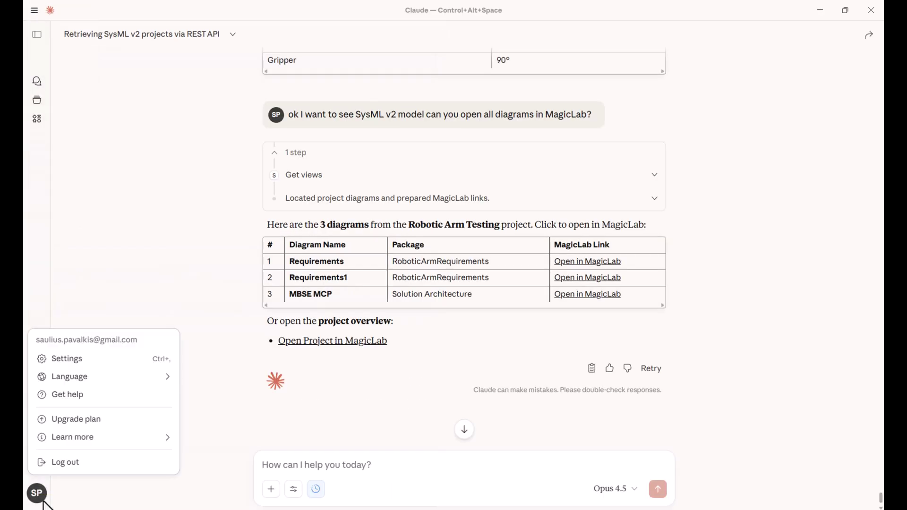
{"action": "left_click", "coordinate": [74, 357]}
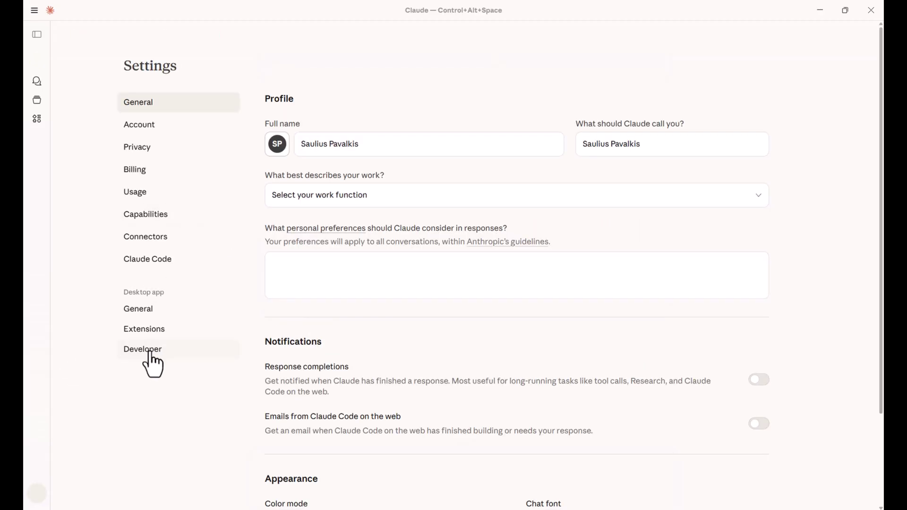
Step: In Developer settings, inspect the sysmlv2, robotic-arm and robotic-arm-virtual local MCP servers
{"action": "left_click", "coordinate": [150, 352]}
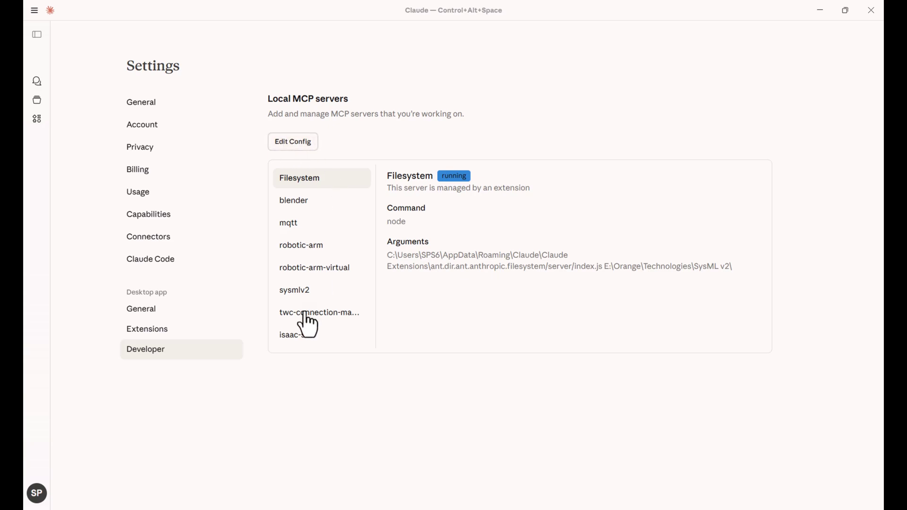
{"action": "left_click", "coordinate": [299, 304]}
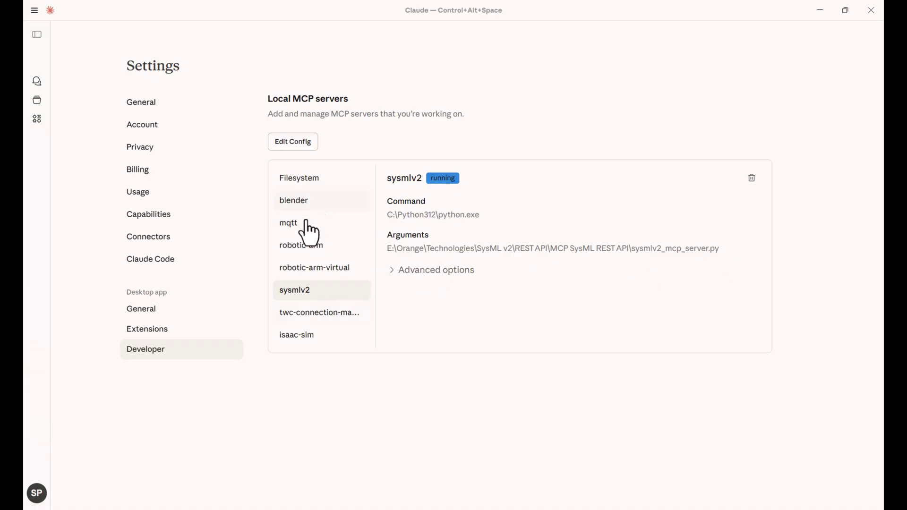
{"action": "left_click", "coordinate": [301, 248]}
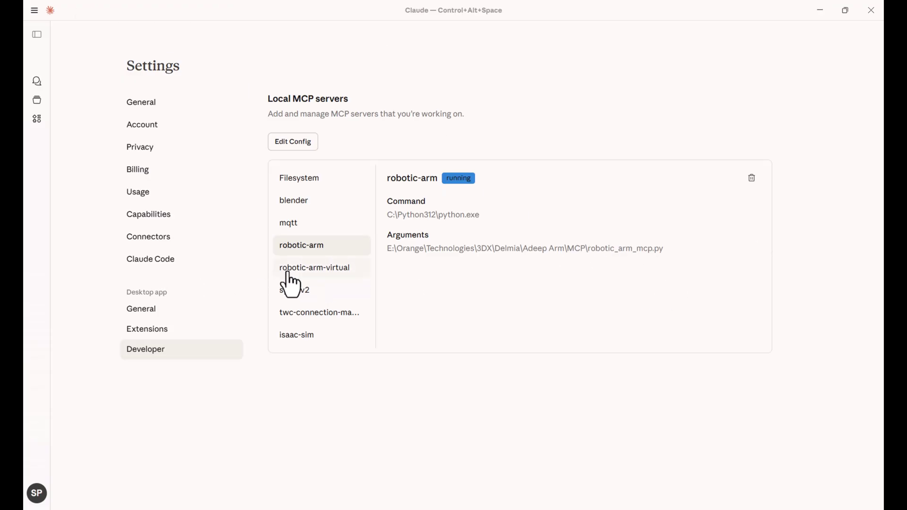
{"action": "left_click", "coordinate": [309, 272]}
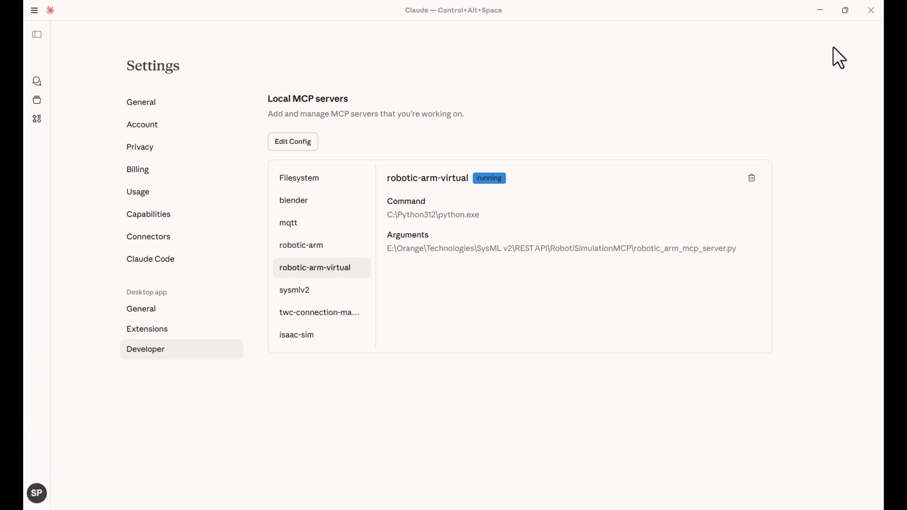
{"action": "left_click", "coordinate": [36, 35]}
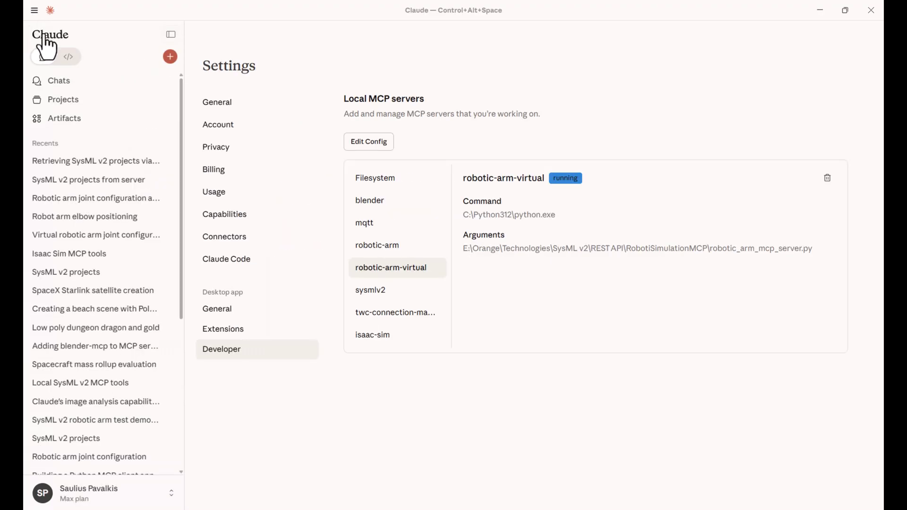
{"action": "left_click", "coordinate": [171, 35]}
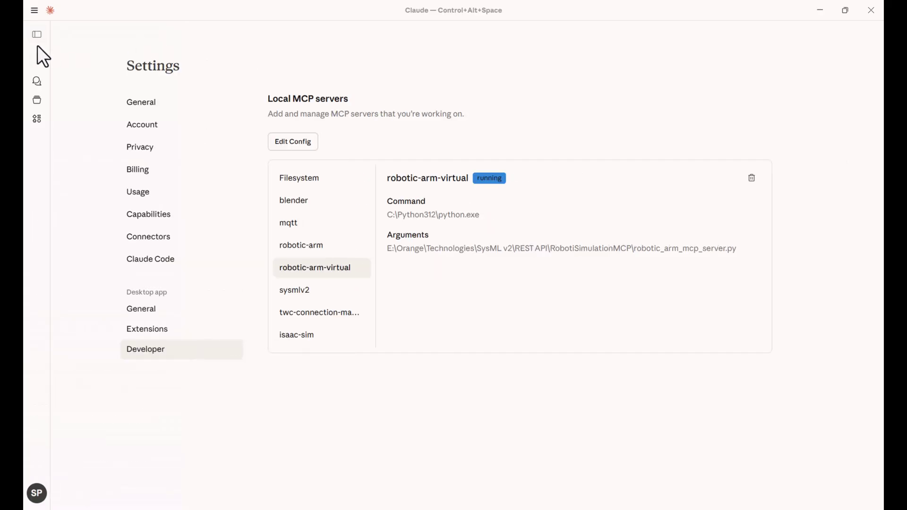